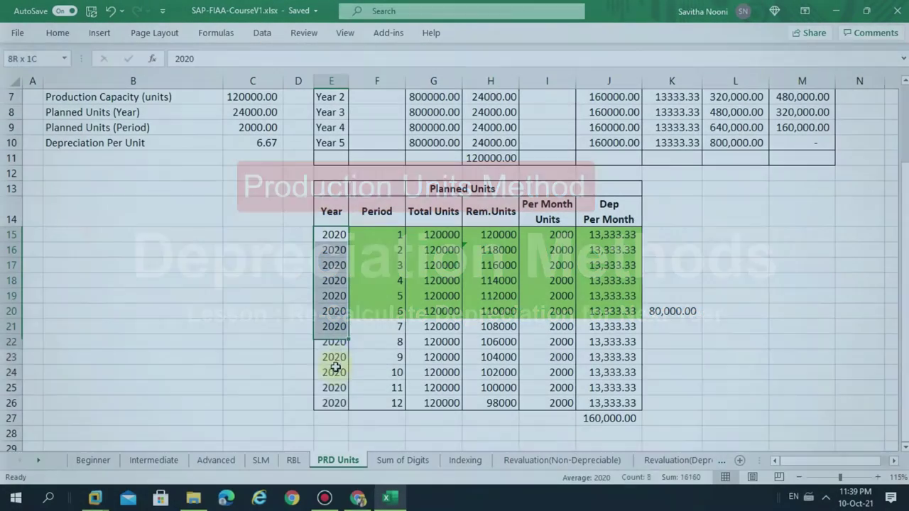
# - Copy the twelve 2020 year cells to E28:E39 and change them all to 2021
pyautogui.moveTo(334, 365); pyautogui.dragTo(335, 402)
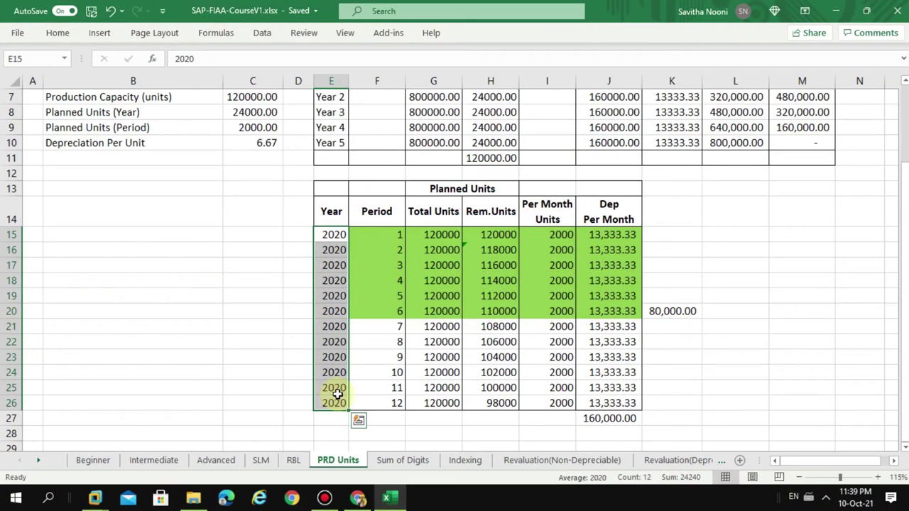
pyautogui.hotkey('ctrl', 'c')
pyautogui.scroll(-3, 339, 369)
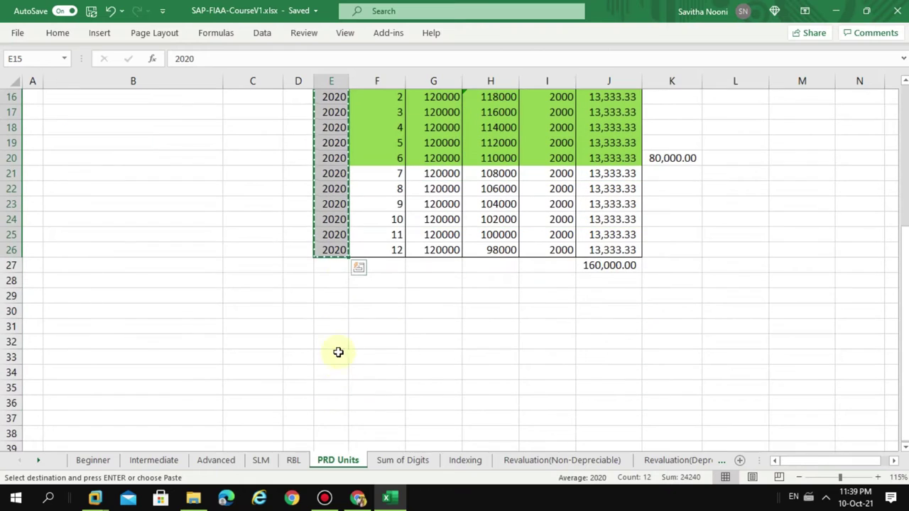
pyautogui.click(335, 285)
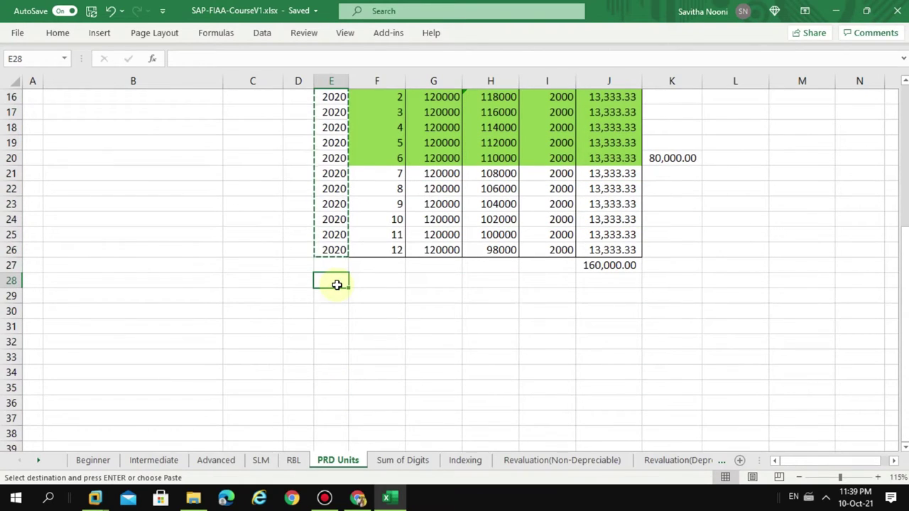
pyautogui.hotkey('ctrl', 'v')
pyautogui.click(337, 285)
pyautogui.write('2')
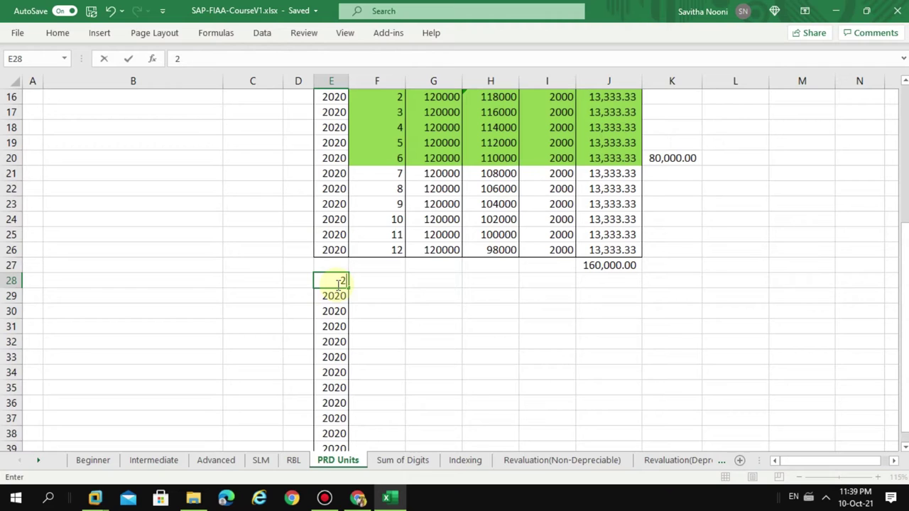
pyautogui.write('021')
pyautogui.press('Return')
pyautogui.click(336, 283)
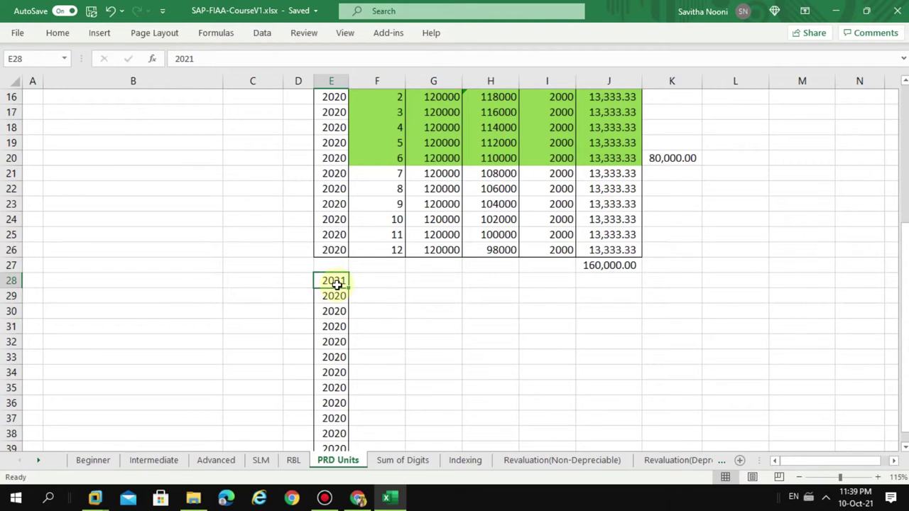
pyautogui.hotkey('ctrl', 'c')
pyautogui.press('Down')
pyautogui.hotkey('ctrl', 'shift', 'Down')
pyautogui.hotkey('ctrl', 'v')
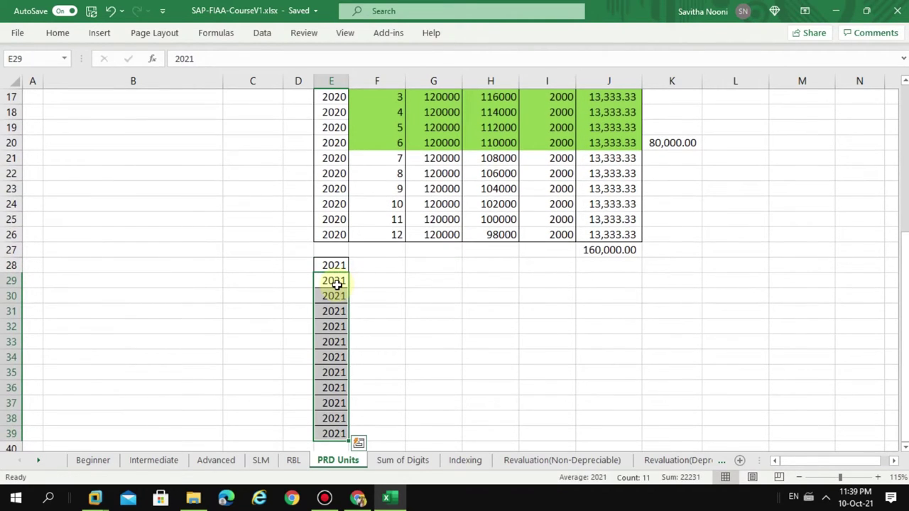
# - Paste the F15:I26 period and units block at F28, then undo it and cancel the copy
pyautogui.scroll(4, 336, 283)
pyautogui.click(383, 280)
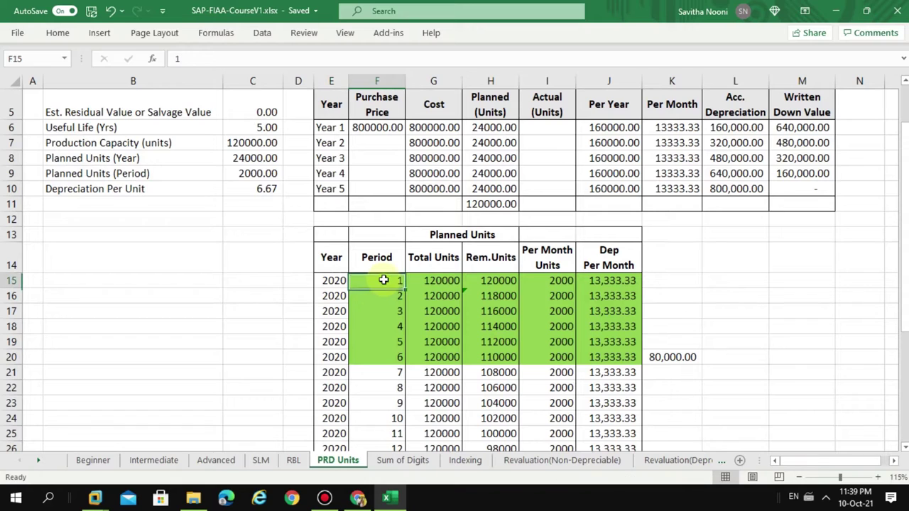
pyautogui.hotkey('ctrl', 'shift', 'Down')
pyautogui.hotkey('shift', 'Right')
pyautogui.hotkey('shift', 'Right')
pyautogui.hotkey('shift', 'Right')
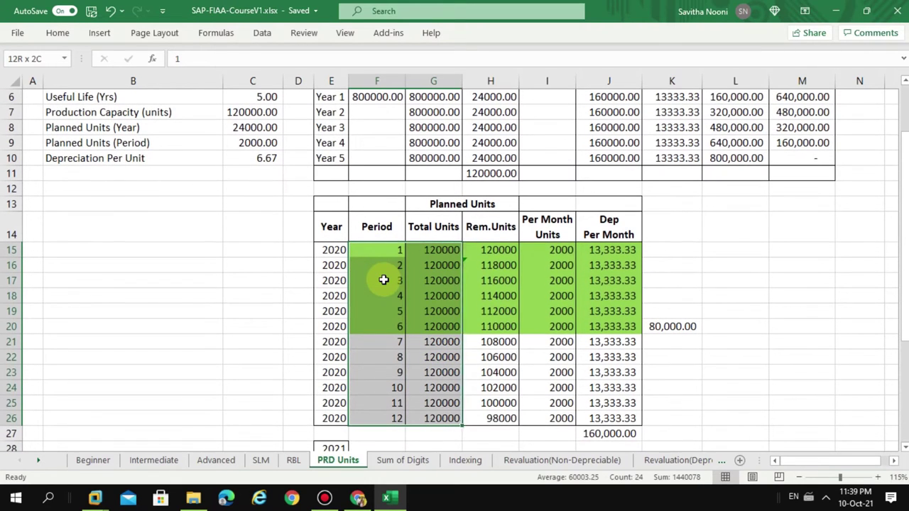
pyautogui.hotkey('ctrl', 'c')
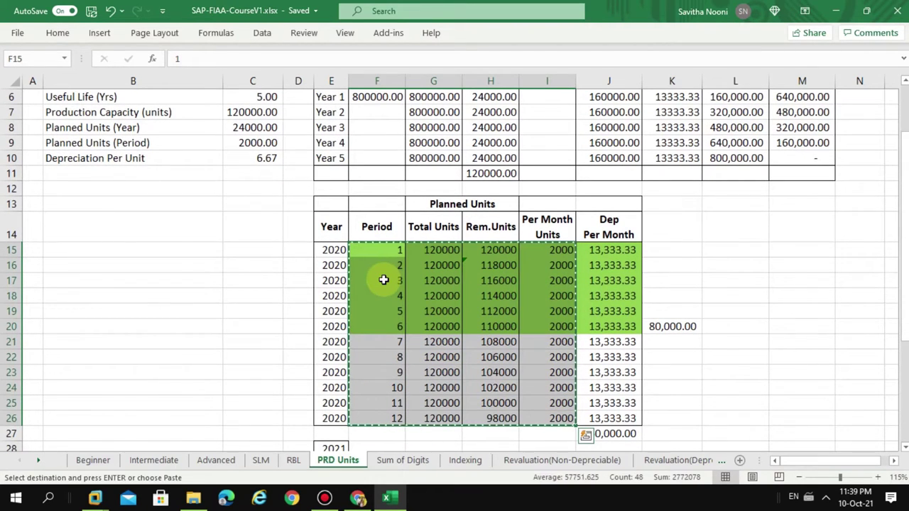
pyautogui.press('Left')
pyautogui.hotkey('ctrl', 'Down')
pyautogui.press('Down')
pyautogui.press('Down')
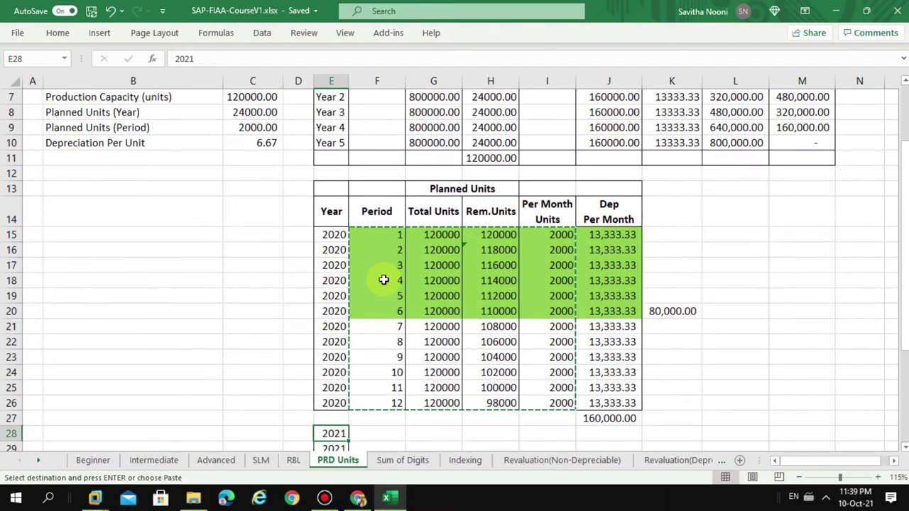
pyautogui.press('Right')
pyautogui.hotkey('ctrl', 'v')
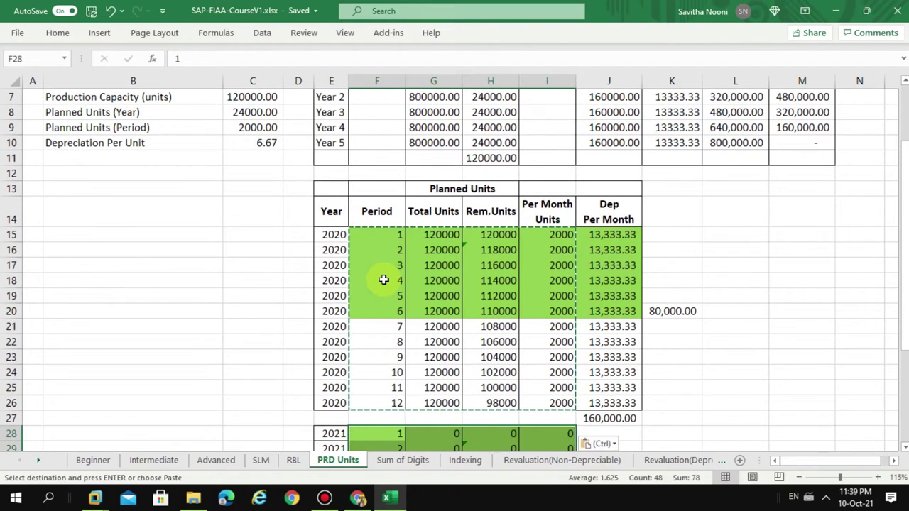
pyautogui.hotkey('ctrl', 'z')
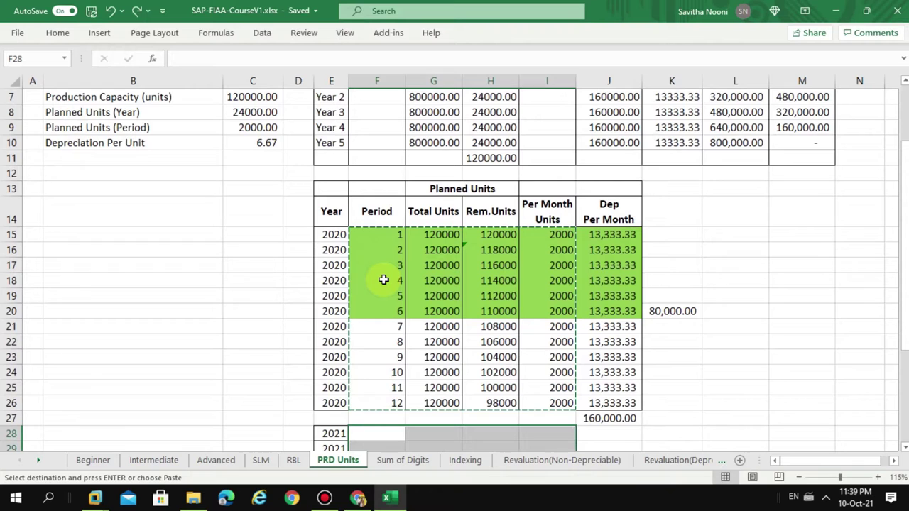
pyautogui.press('Escape')
pyautogui.scroll(-2, 383, 280)
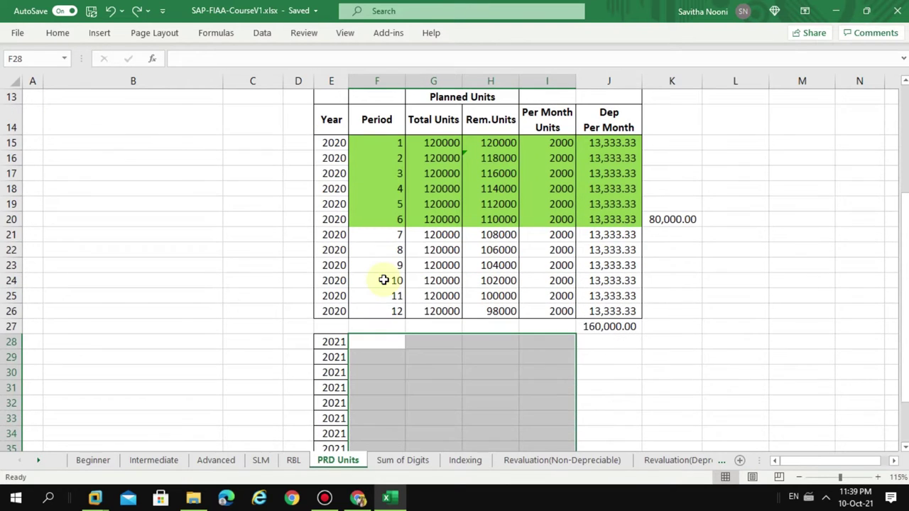
# - Return from Asset Explorer to the SAP Easy Access menu and collapse Favorites
pyautogui.hotkey('alt', 'Tab')
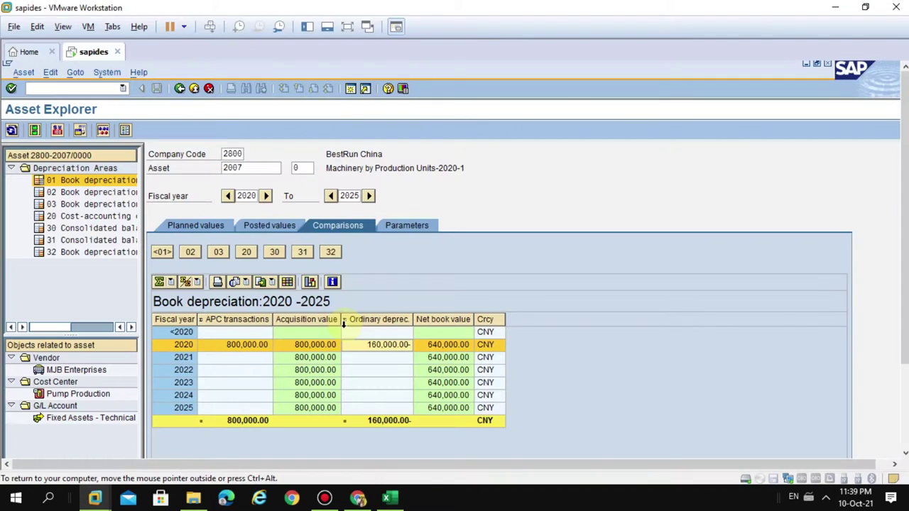
pyautogui.click(181, 91)
pyautogui.click(181, 90)
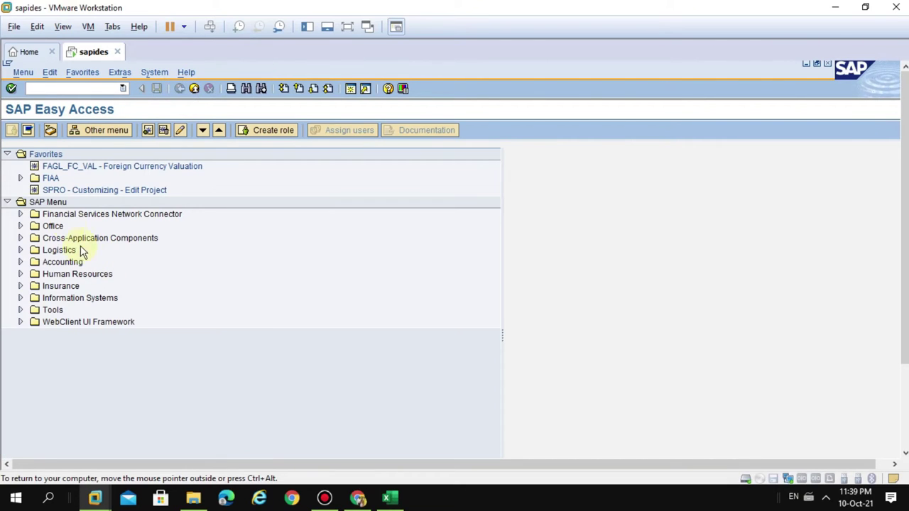
pyautogui.click(7, 155)
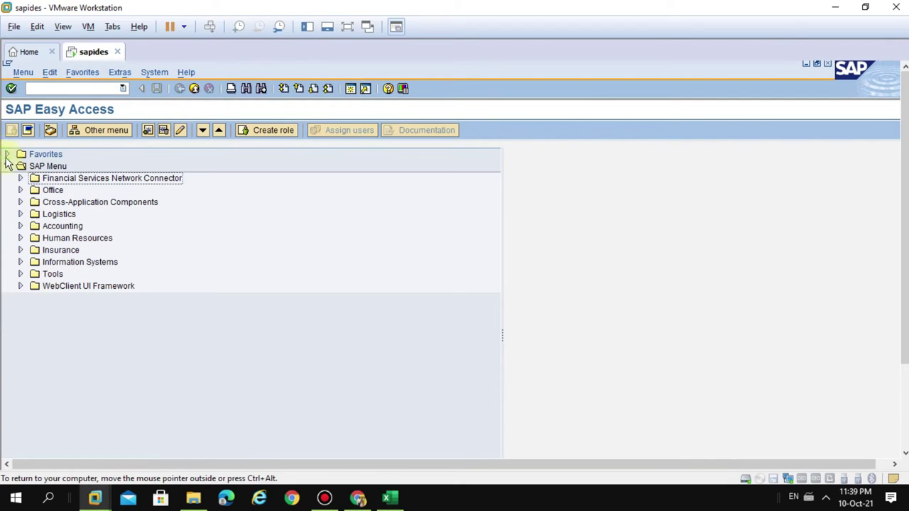
# - Expand Accounting > Financial Accounting > Fixed Assets > Environment > Current Settings and launch S_ALR_87009161
pyautogui.click(22, 226)
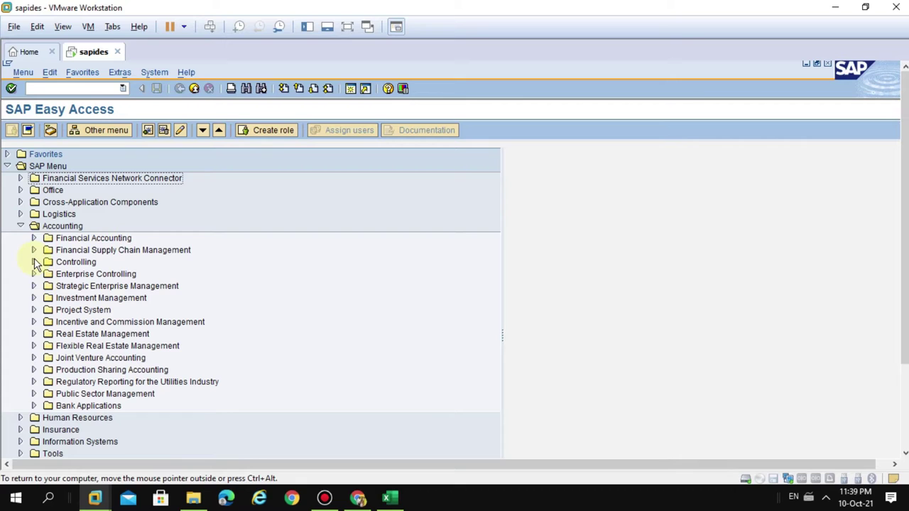
pyautogui.click(33, 238)
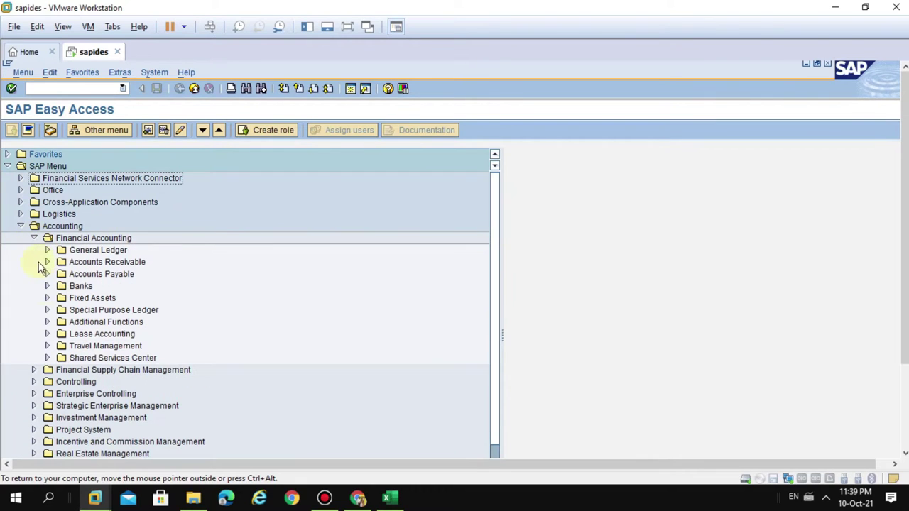
pyautogui.click(47, 298)
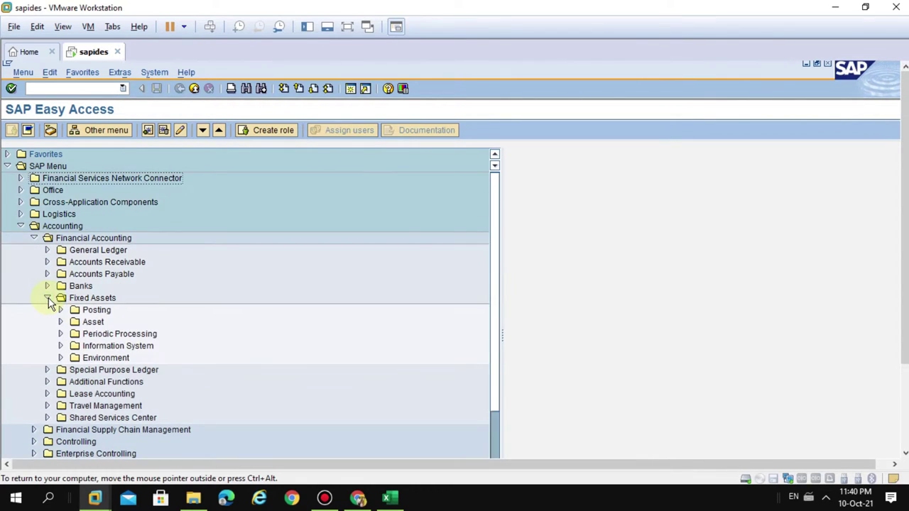
pyautogui.click(60, 358)
pyautogui.scroll(-2, 77, 435)
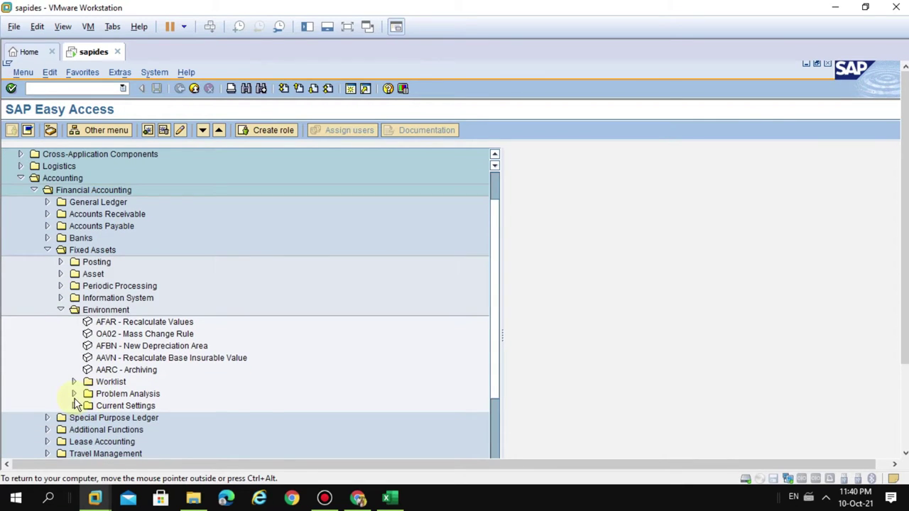
pyautogui.click(73, 406)
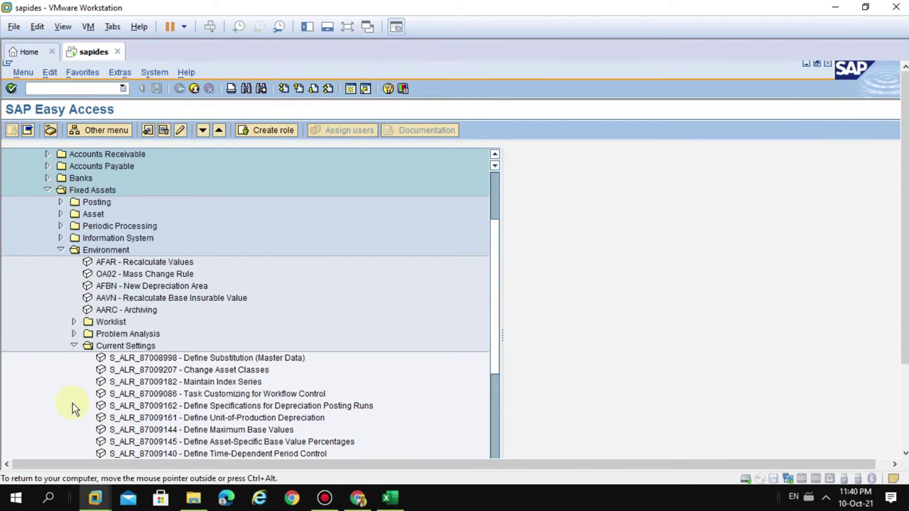
pyautogui.doubleClick(242, 407)
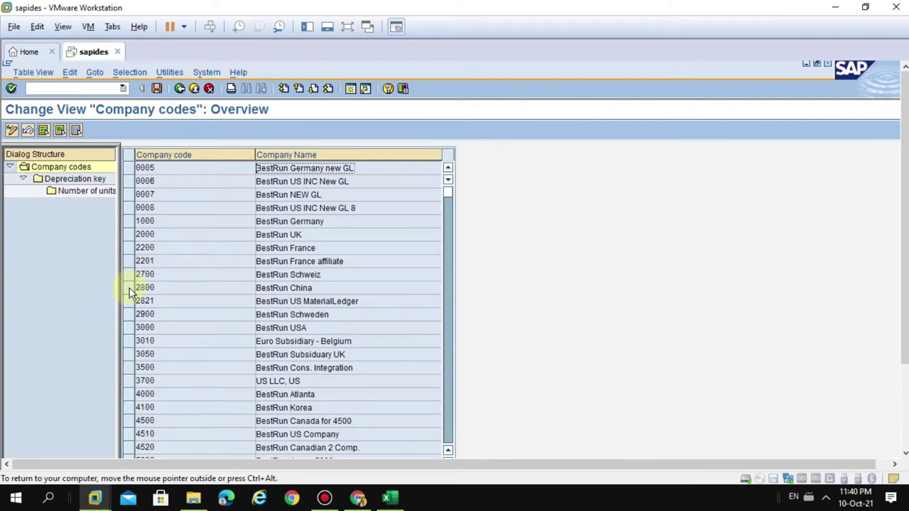
# - For company code 2800, key PUM1, copy all twelve 2020 number-of-units rows as new entries
pyautogui.click(128, 288)
pyautogui.doubleClick(74, 182)
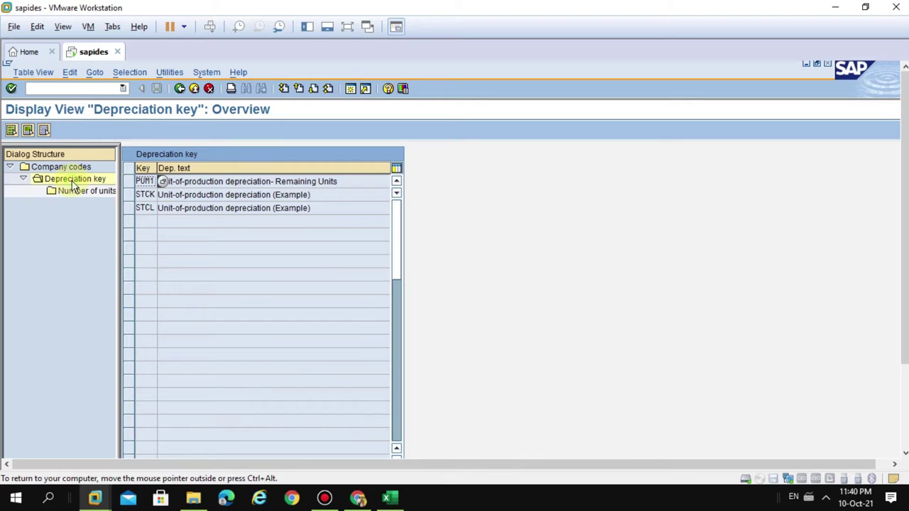
pyautogui.click(131, 185)
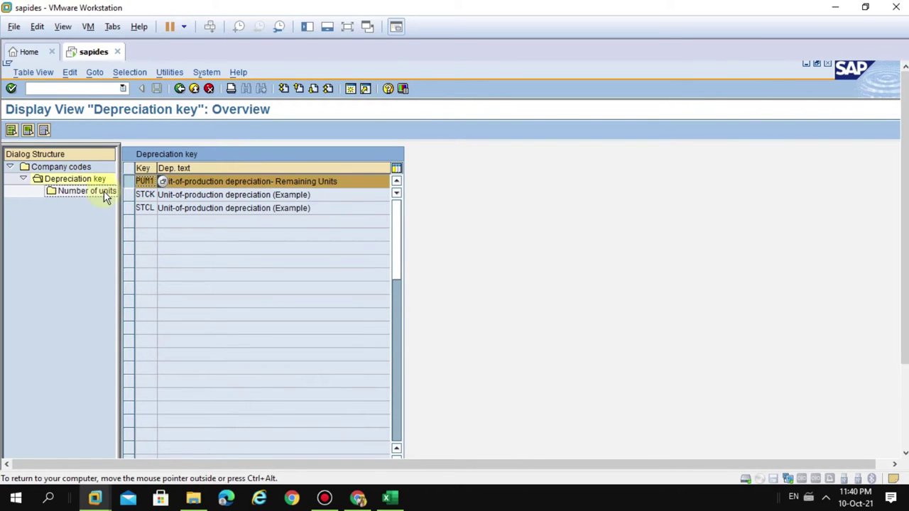
pyautogui.doubleClick(101, 192)
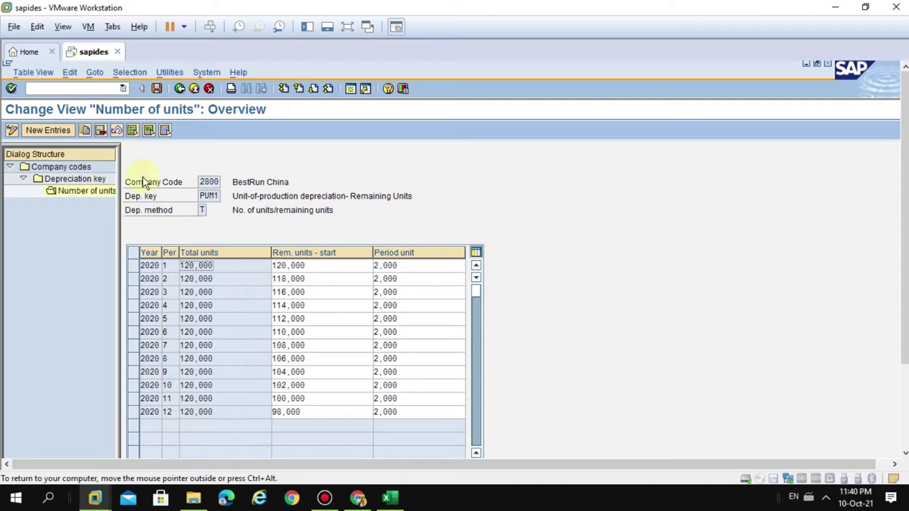
pyautogui.click(133, 131)
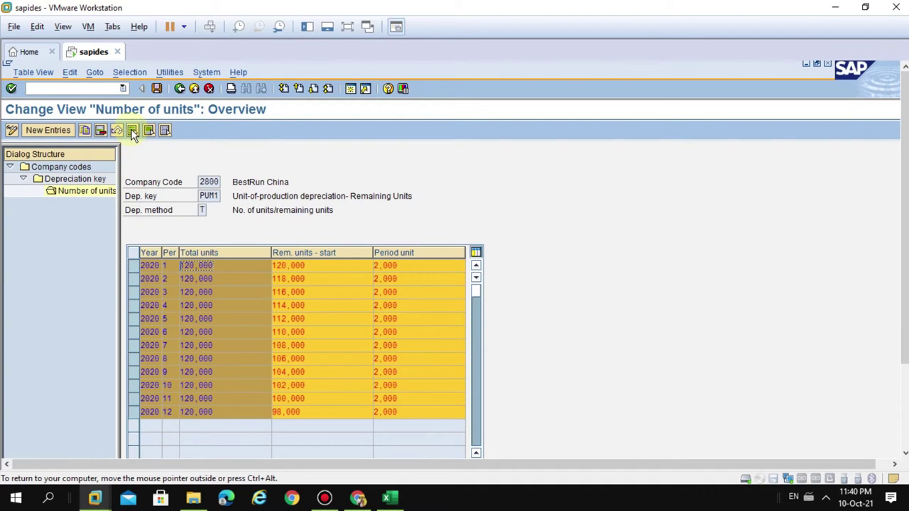
pyautogui.click(84, 131)
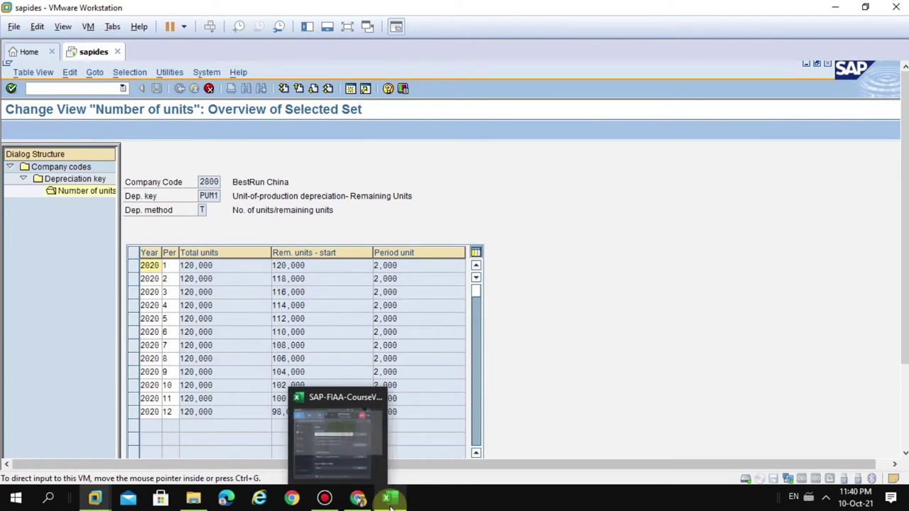
# - Copy the twelve 2021 year cells E28:E39 in Excel and return to SAP
pyautogui.click(390, 501)
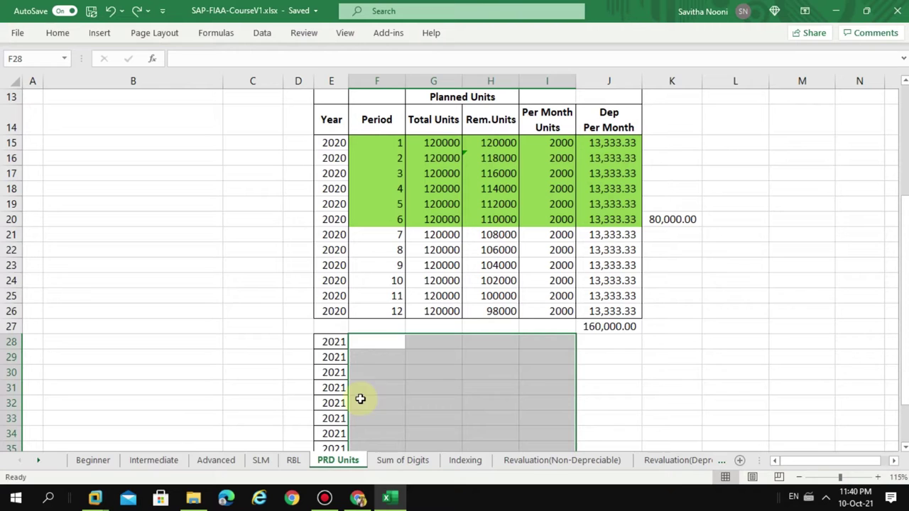
pyautogui.click(331, 343)
pyautogui.moveTo(331, 343); pyautogui.dragTo(328, 434)
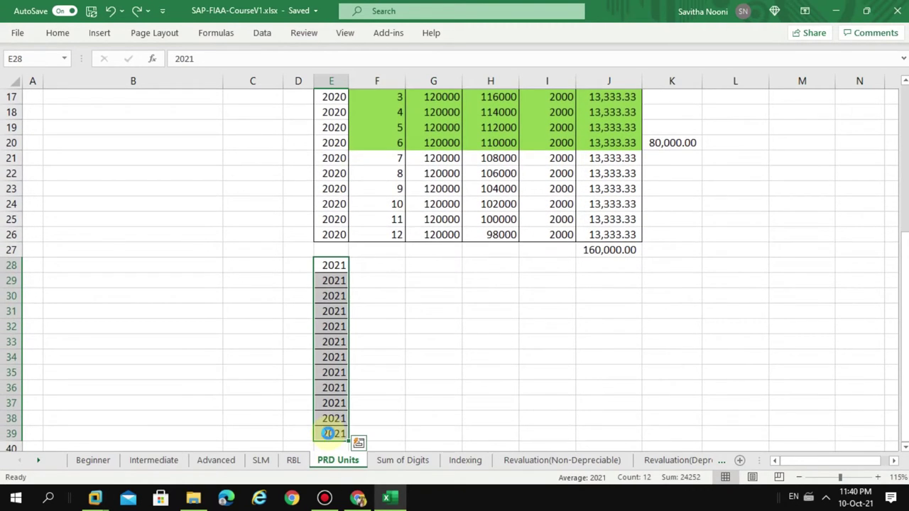
pyautogui.hotkey('ctrl', 'c')
pyautogui.hotkey('alt', 'Tab')
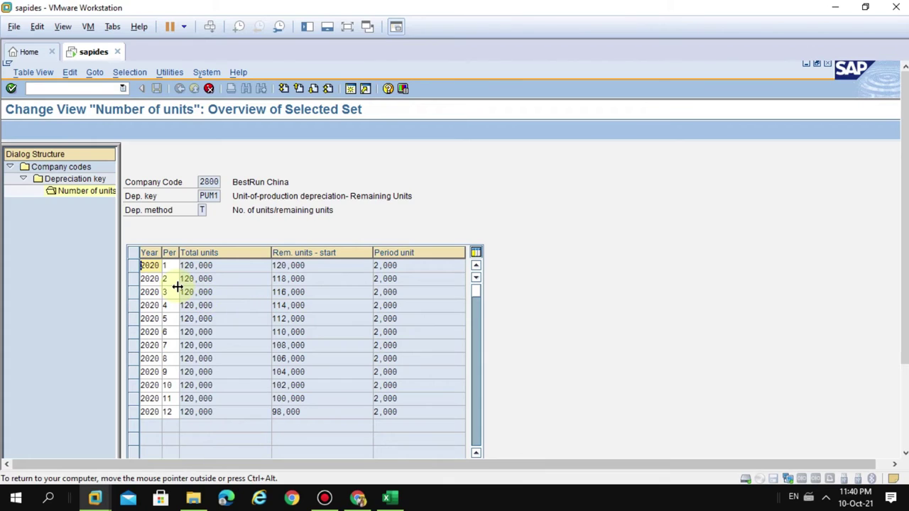
# - Paste 2021 into the twelve year fields, check remaining units 96,000 and total 120,000, and save
pyautogui.hotkey('ctrl', 'v')
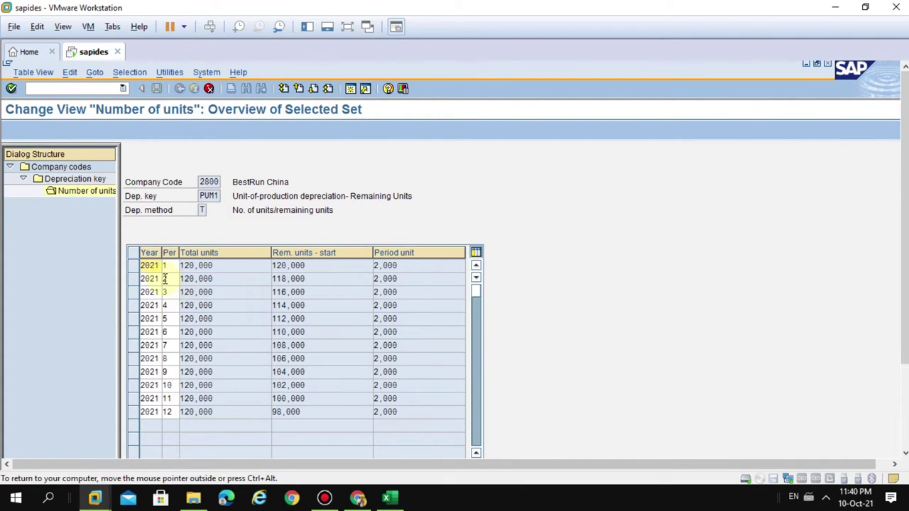
pyautogui.press('Return')
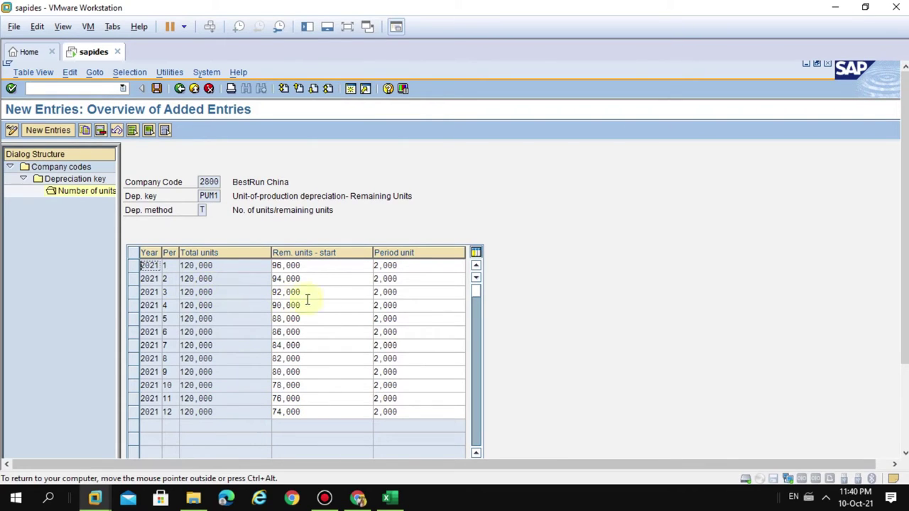
pyautogui.click(311, 265)
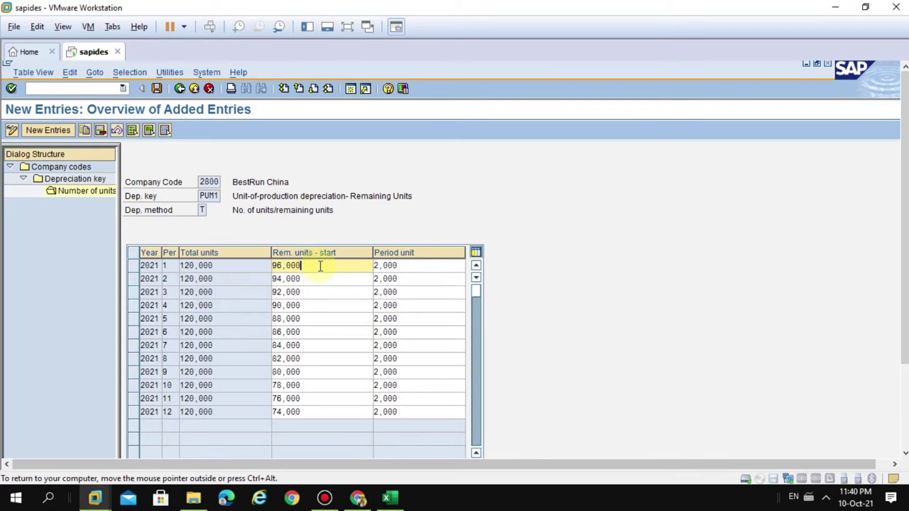
pyautogui.moveTo(305, 266); pyautogui.dragTo(262, 292)
pyautogui.moveTo(327, 317); pyautogui.dragTo(269, 318)
pyautogui.moveTo(222, 267); pyautogui.dragTo(181, 266)
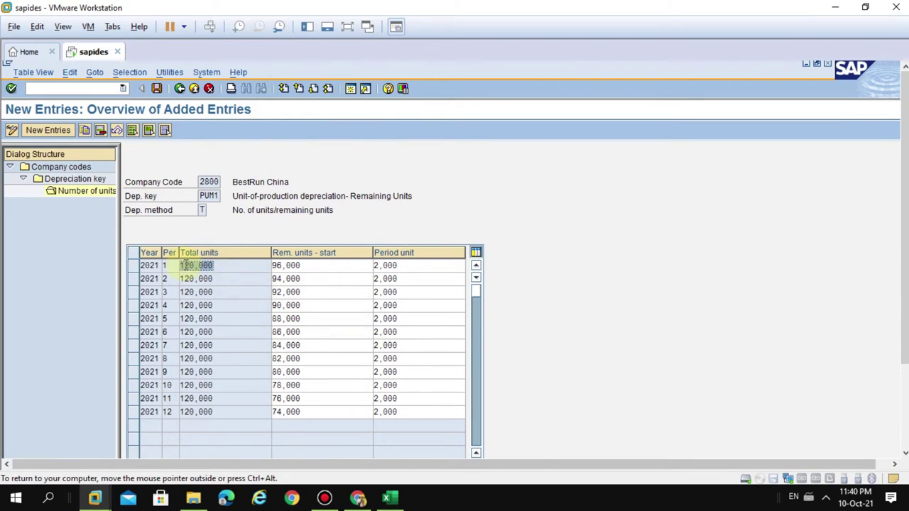
pyautogui.click(158, 87)
pyautogui.click(19, 306)
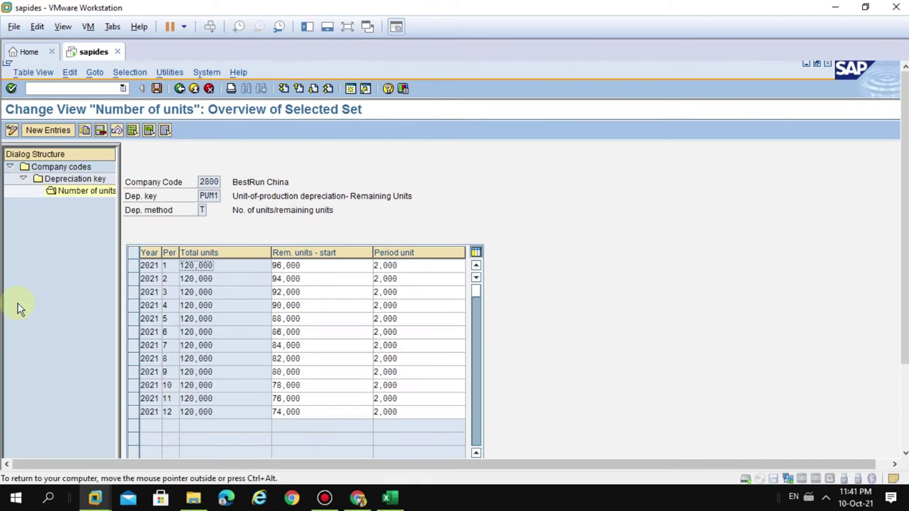
# - Reopen the PUM1 units table and check the 2021 remaining units, such as 94,000 in period 2
pyautogui.click(180, 89)
pyautogui.click(180, 89)
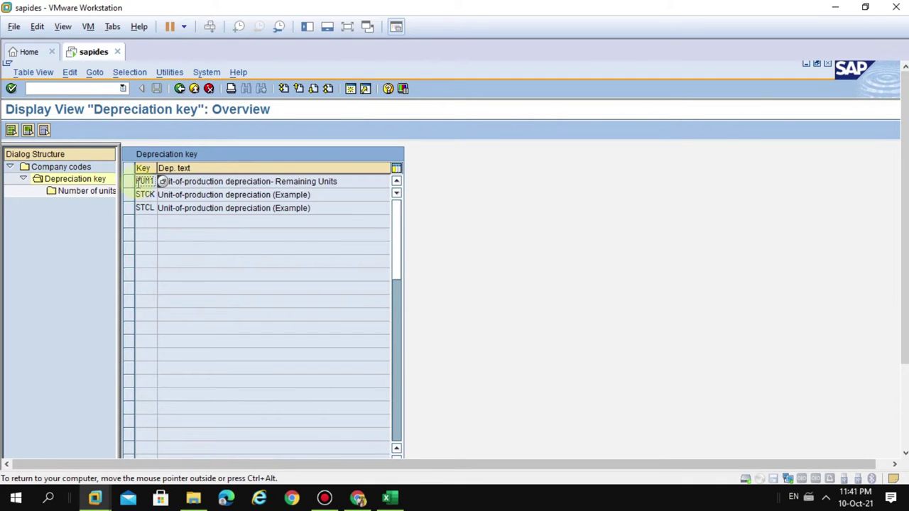
pyautogui.click(131, 184)
pyautogui.doubleClick(112, 191)
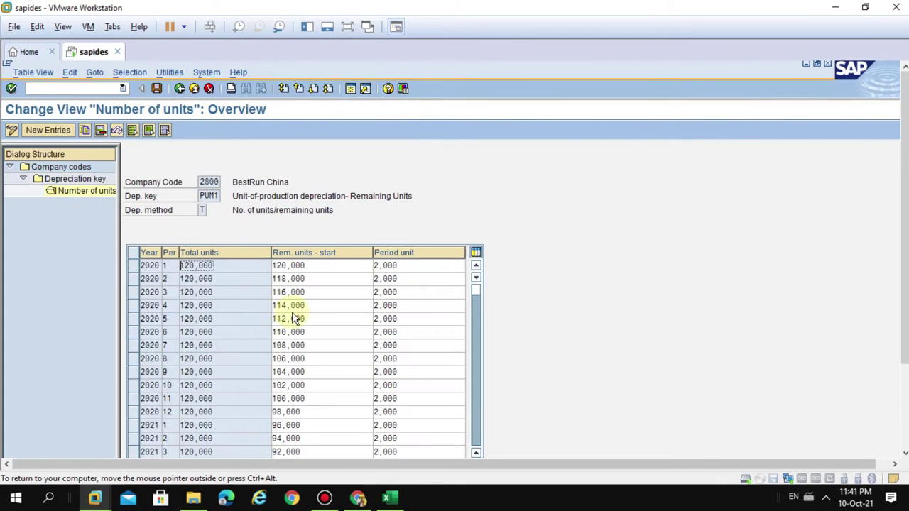
pyautogui.click(316, 372)
pyautogui.click(315, 386)
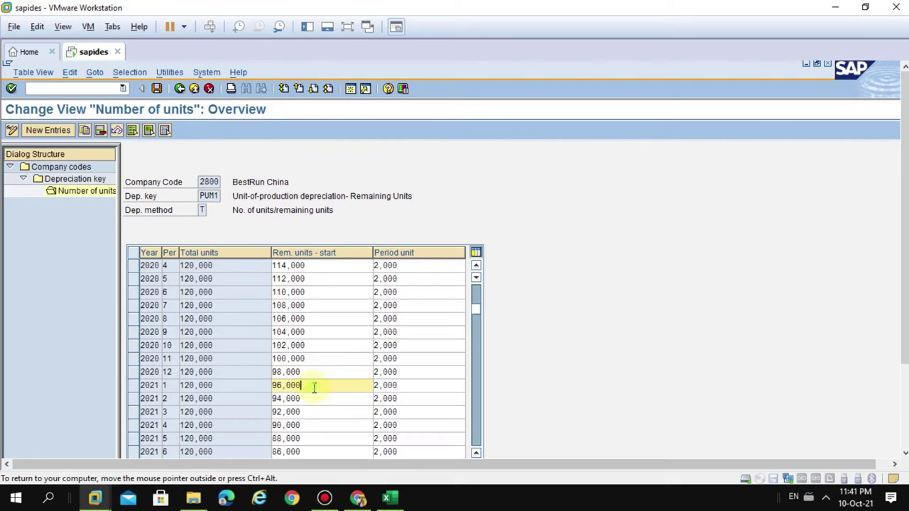
pyautogui.click(316, 399)
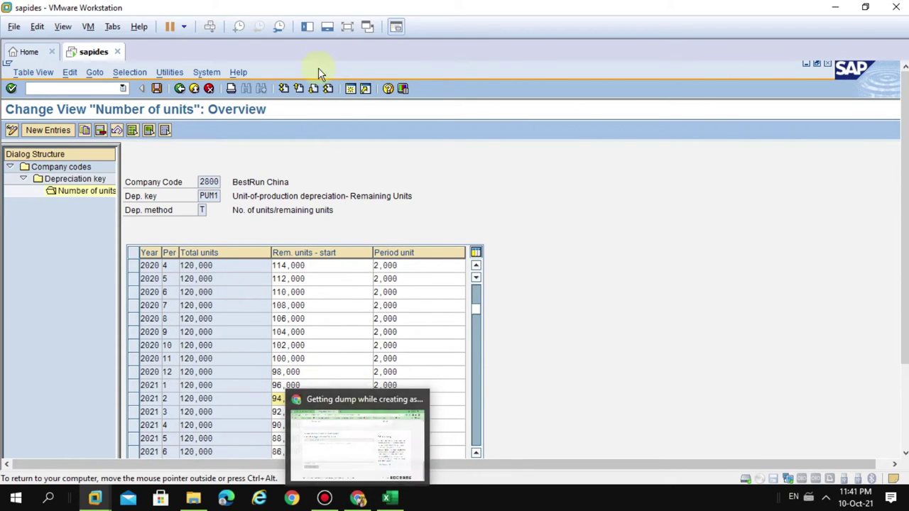
# - Switch to the second SAP session showing the posted document and leave the document display
pyautogui.click(348, 27)
pyautogui.click(259, 497)
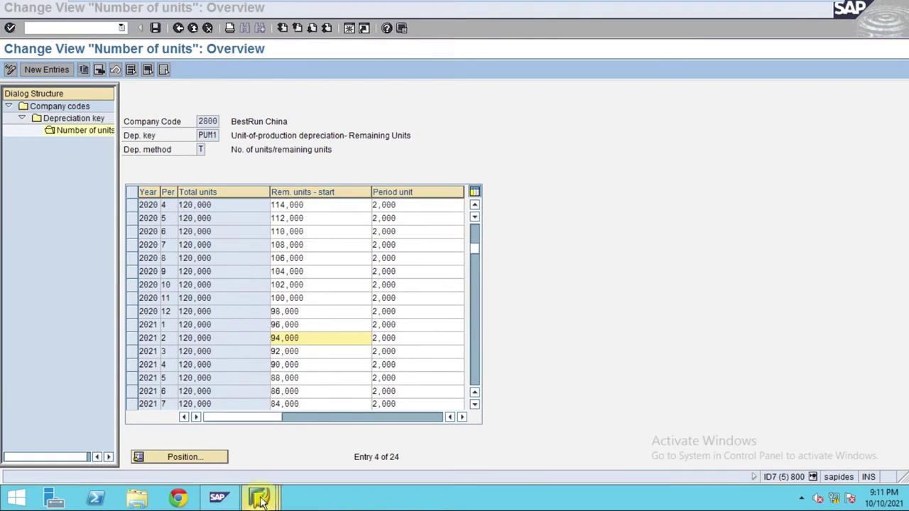
pyautogui.click(508, 437)
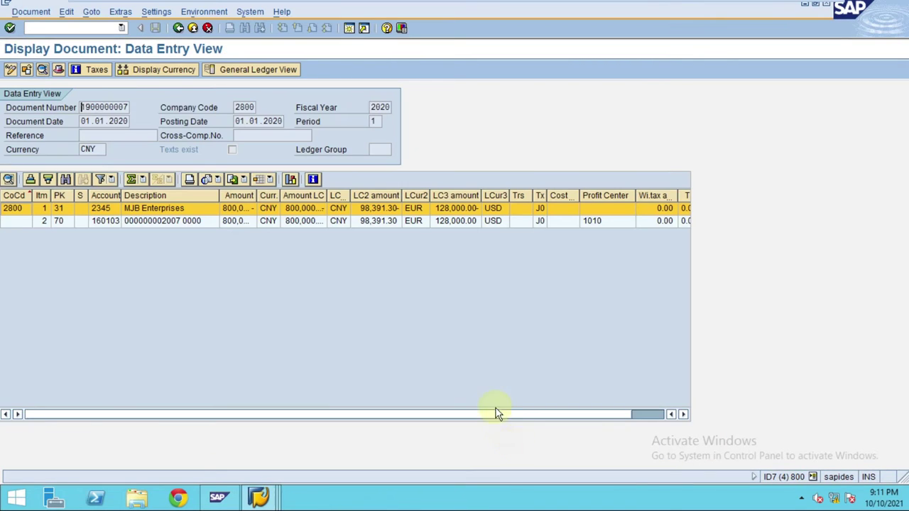
pyautogui.click(177, 28)
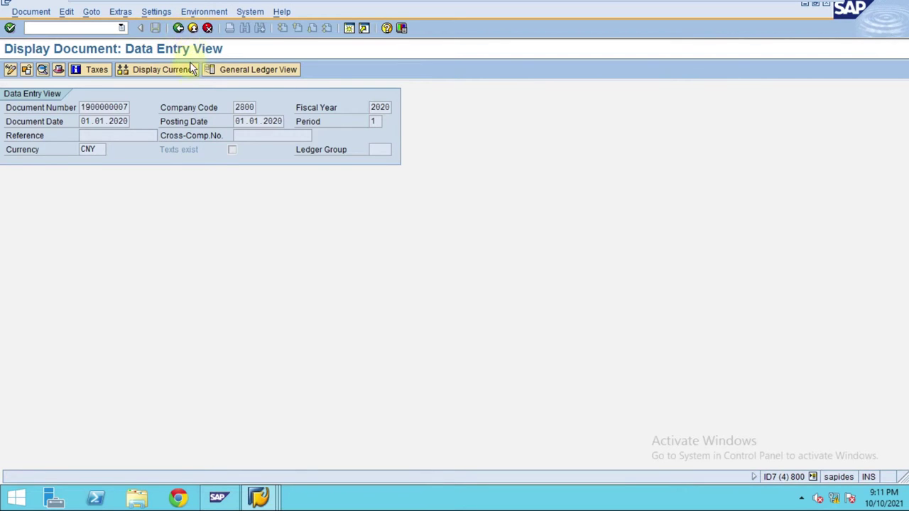
# - Exit the vendor acquisition entry without saving, collapse External Acquisition and Posting, and expand Asset
pyautogui.click(193, 29)
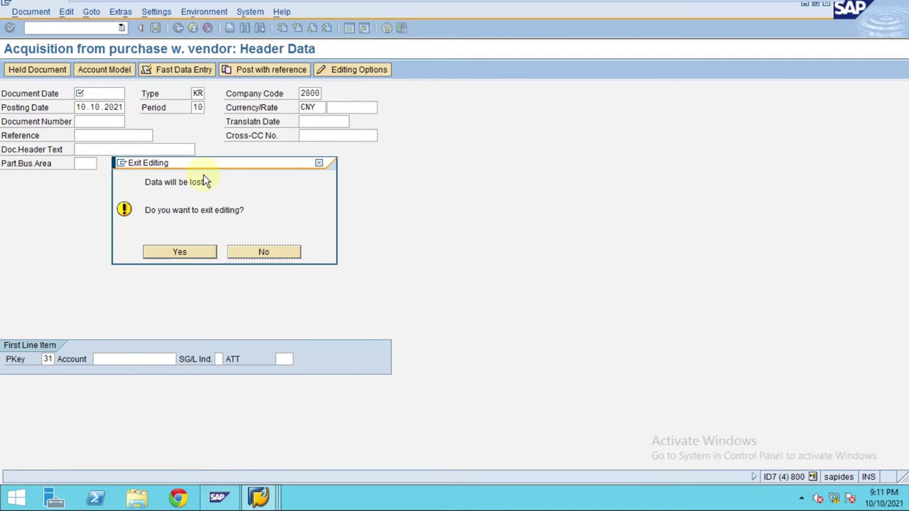
pyautogui.click(187, 258)
pyautogui.click(54, 27)
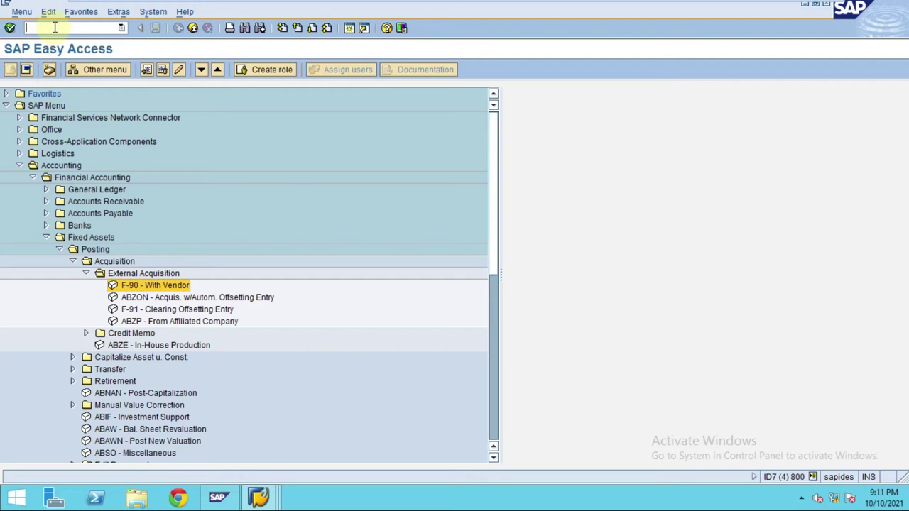
pyautogui.click(85, 273)
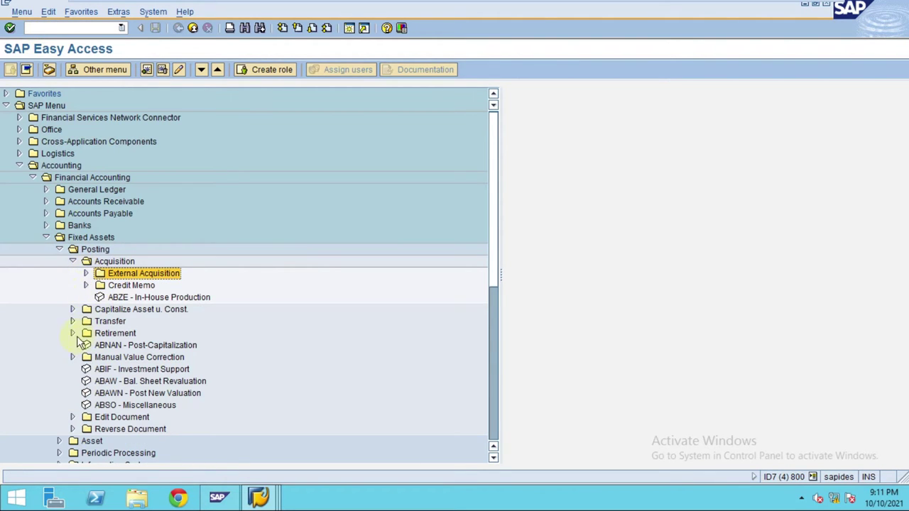
pyautogui.click(59, 250)
pyautogui.click(60, 261)
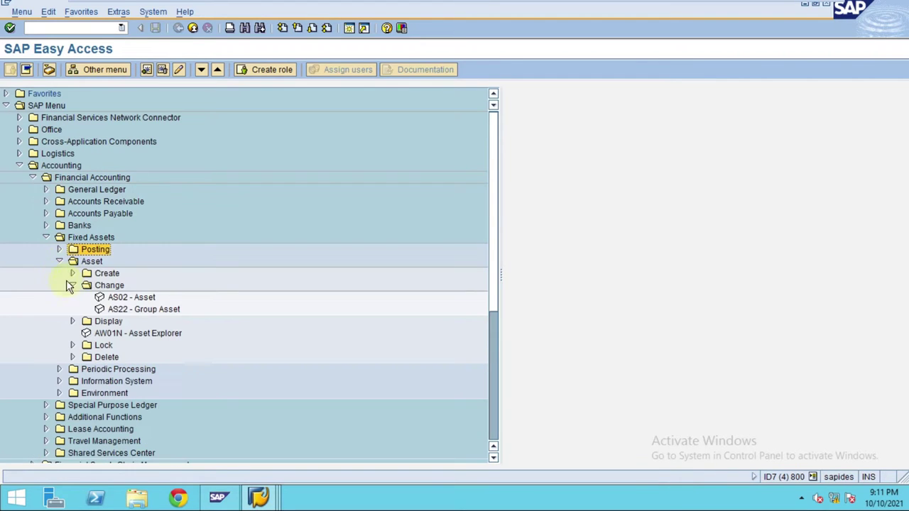
# - Launch AW01N for asset 2007, compare from fiscal year 2020, and read message 001's long text
pyautogui.doubleClick(123, 334)
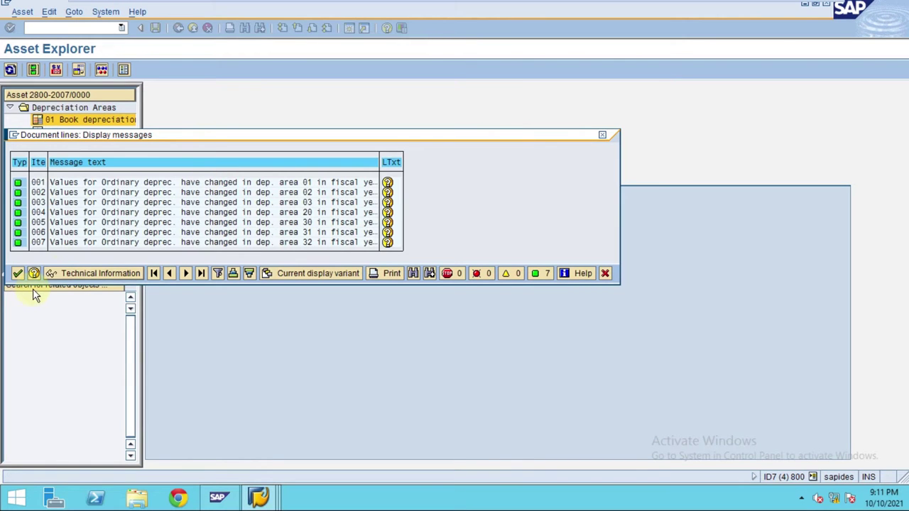
pyautogui.click(17, 272)
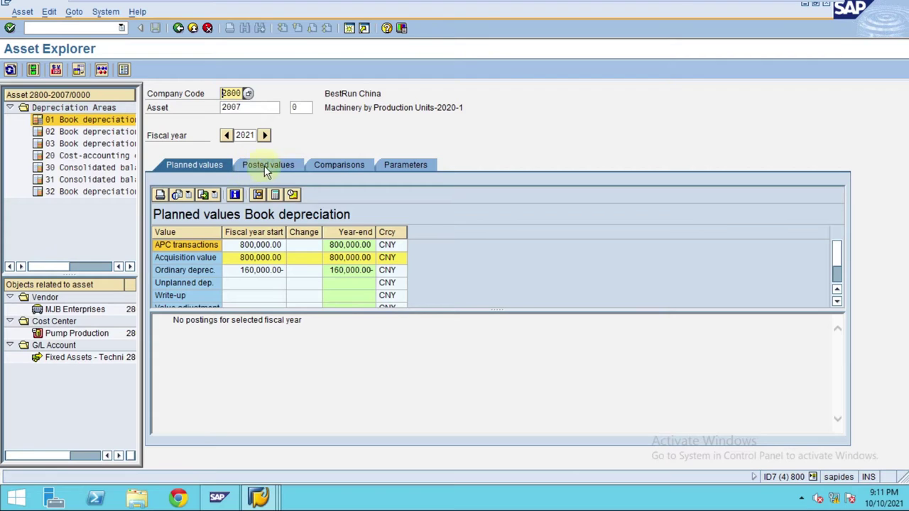
pyautogui.click(338, 169)
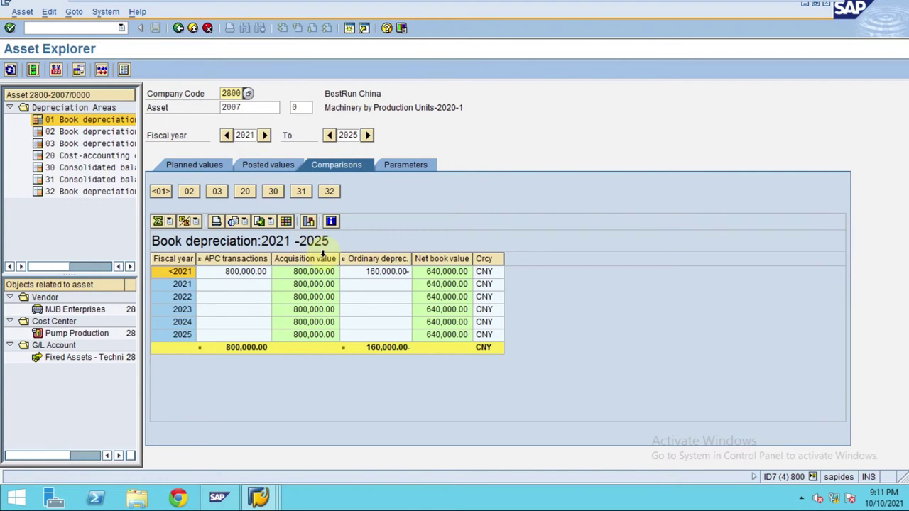
pyautogui.click(226, 135)
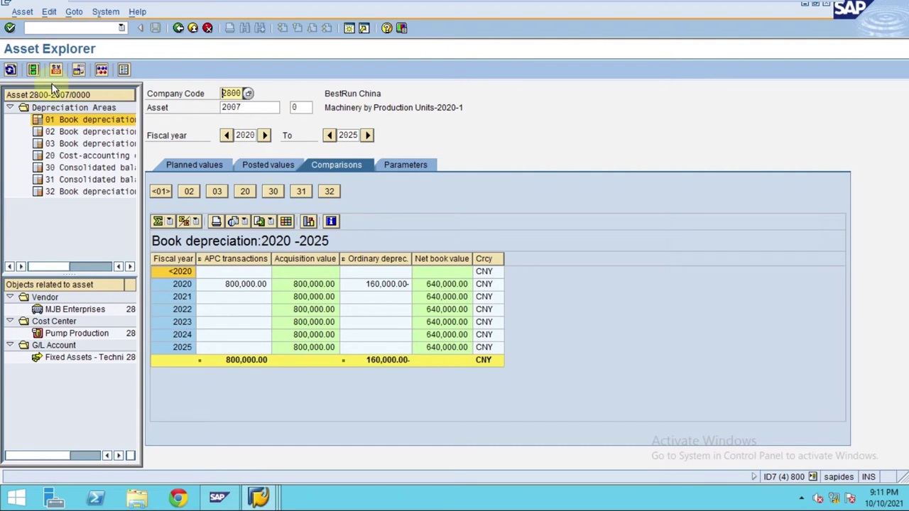
pyautogui.click(10, 70)
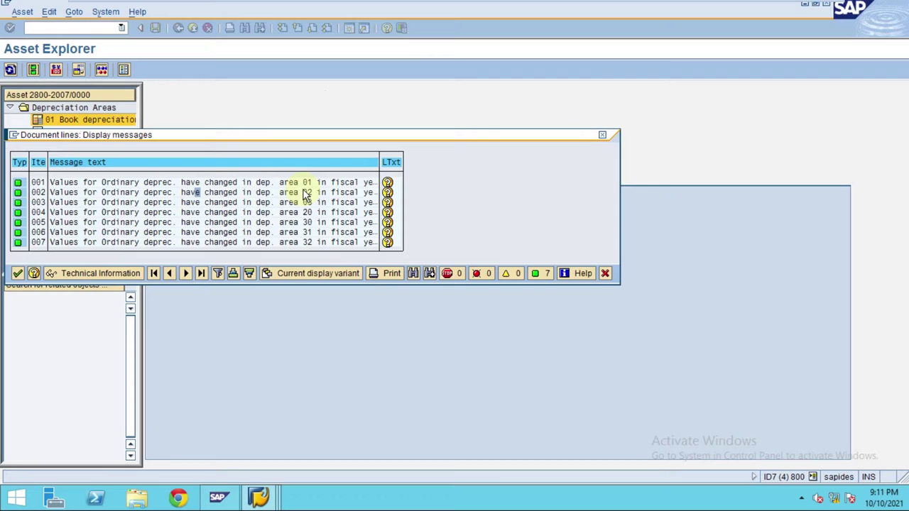
pyautogui.click(387, 186)
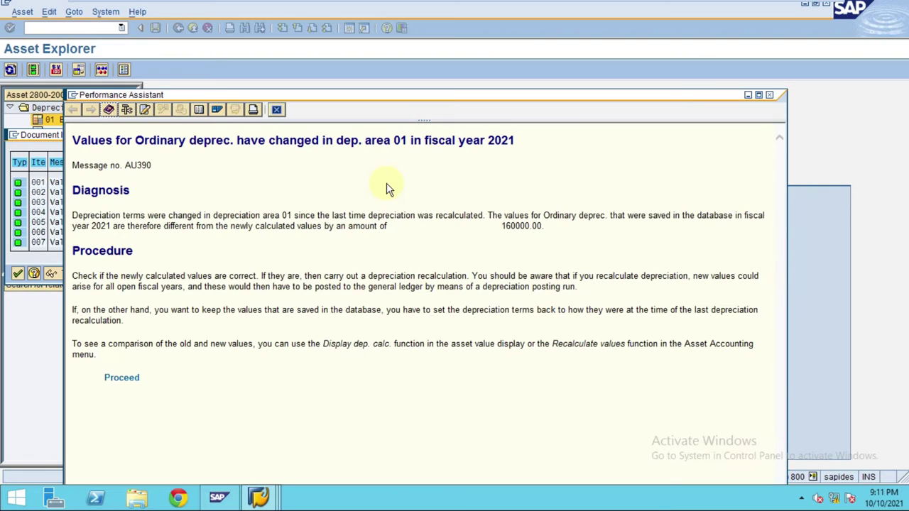
# - Proceed to recalculation, tick List assets, then back out without running and close the message windows
pyautogui.click(121, 378)
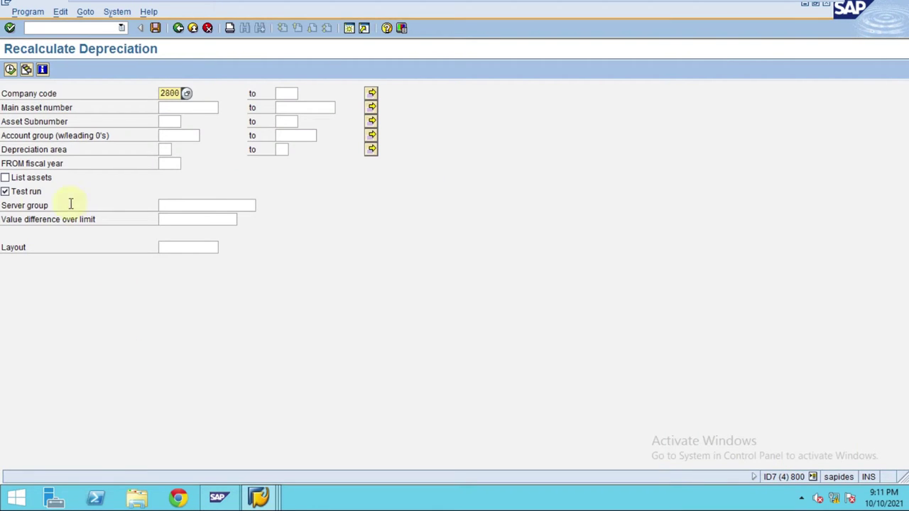
pyautogui.click(6, 179)
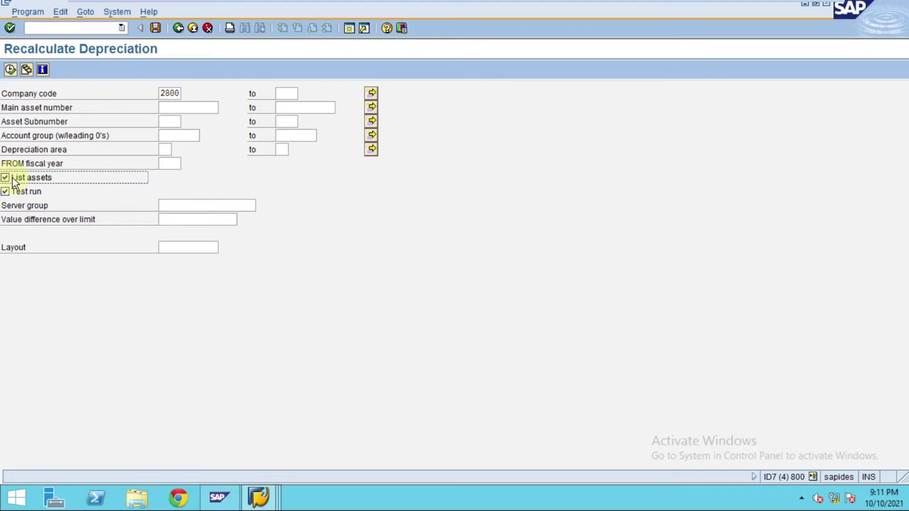
pyautogui.click(178, 28)
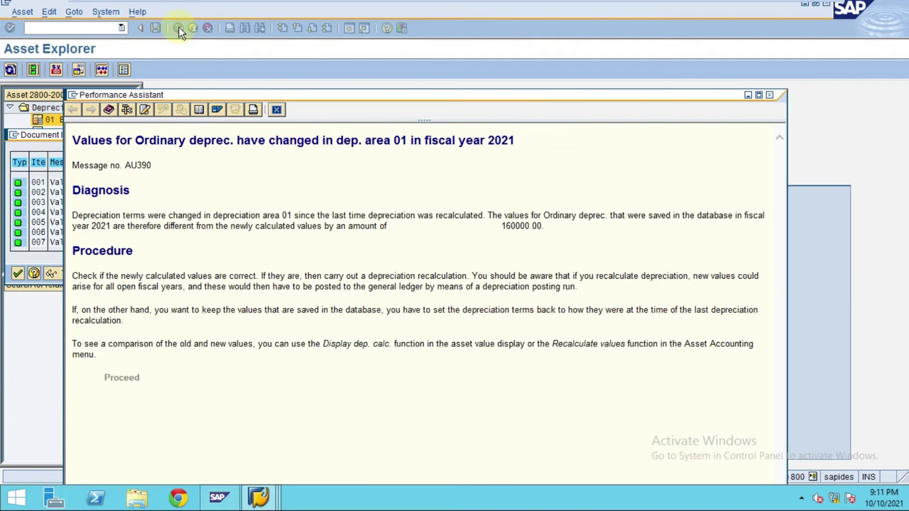
pyautogui.click(280, 111)
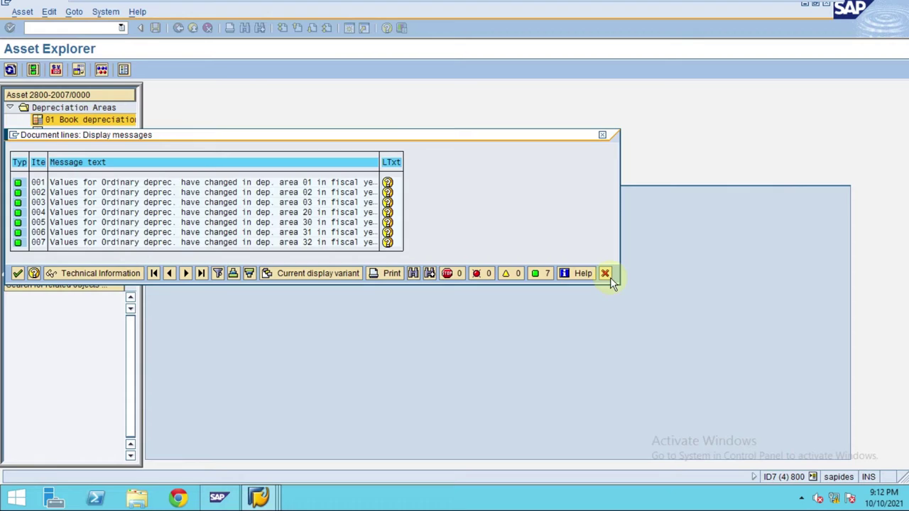
pyautogui.click(605, 272)
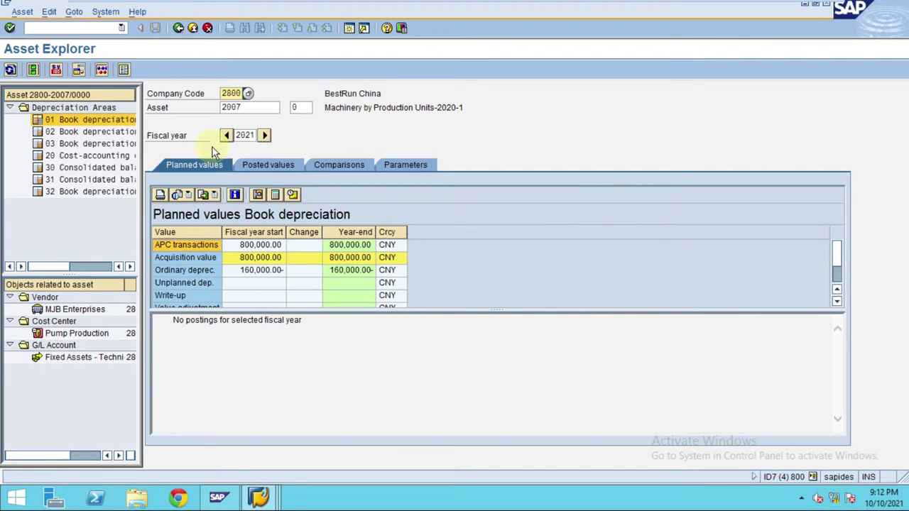
# - Show Comparisons from fiscal year 2020: 160,000.00 ordinary depreciation and 640,000.00 net book value
pyautogui.click(351, 164)
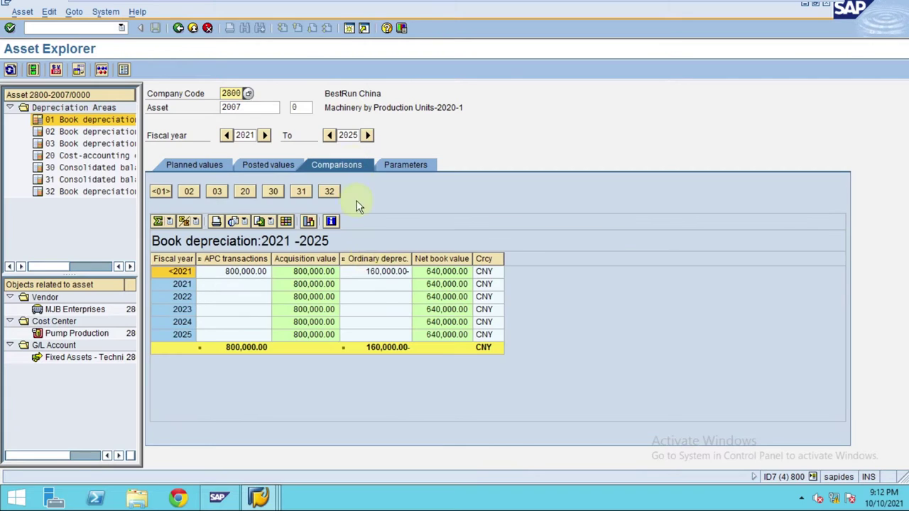
pyautogui.click(226, 135)
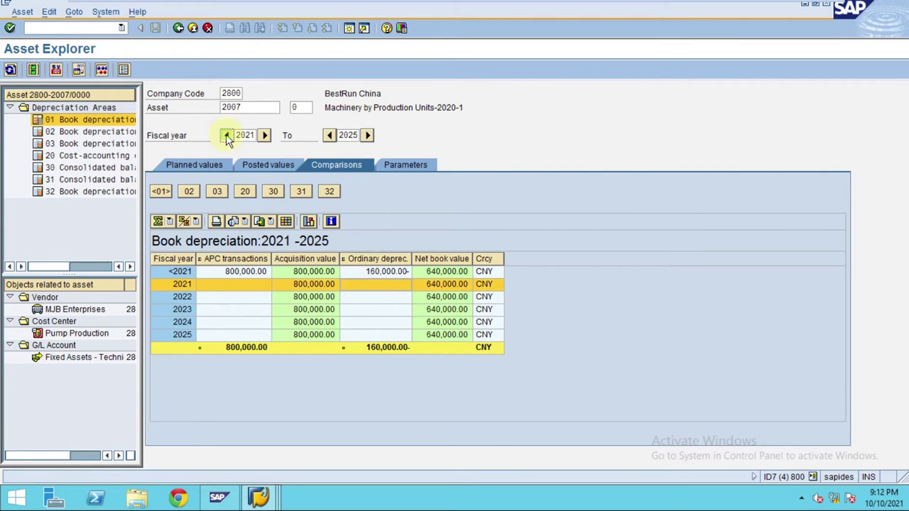
pyautogui.click(367, 285)
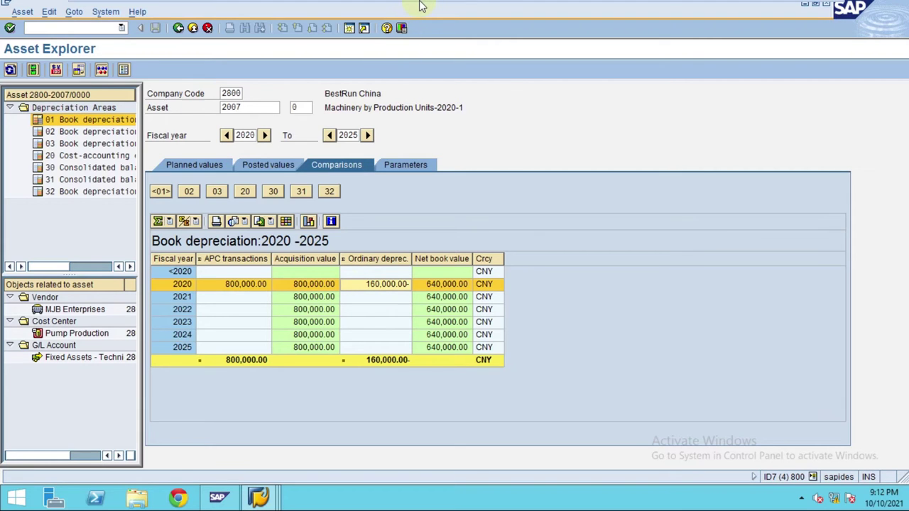
pyautogui.moveTo(423, 4)
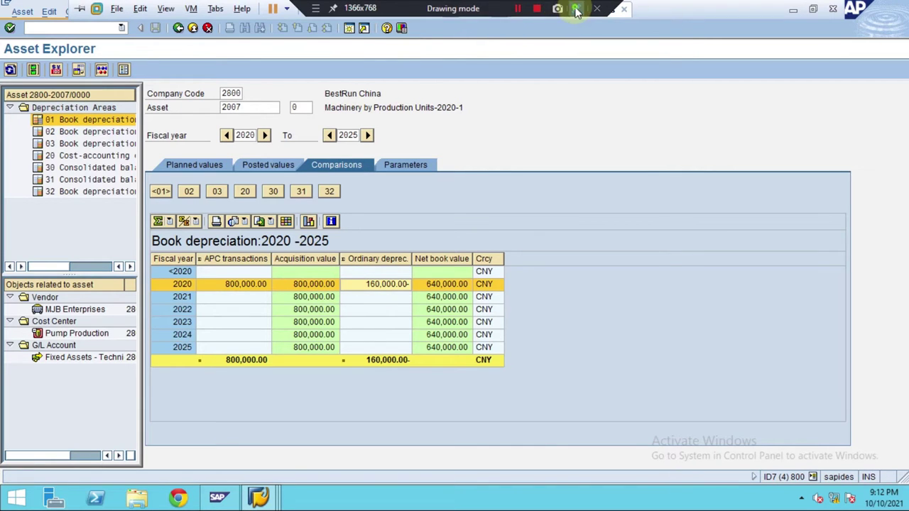
pyautogui.click(576, 8)
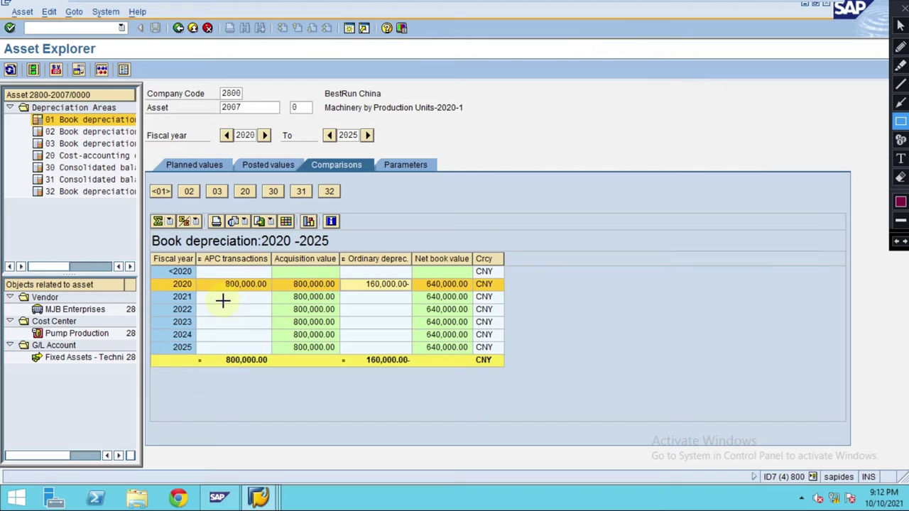
pyautogui.moveTo(161, 291); pyautogui.dragTo(412, 304)
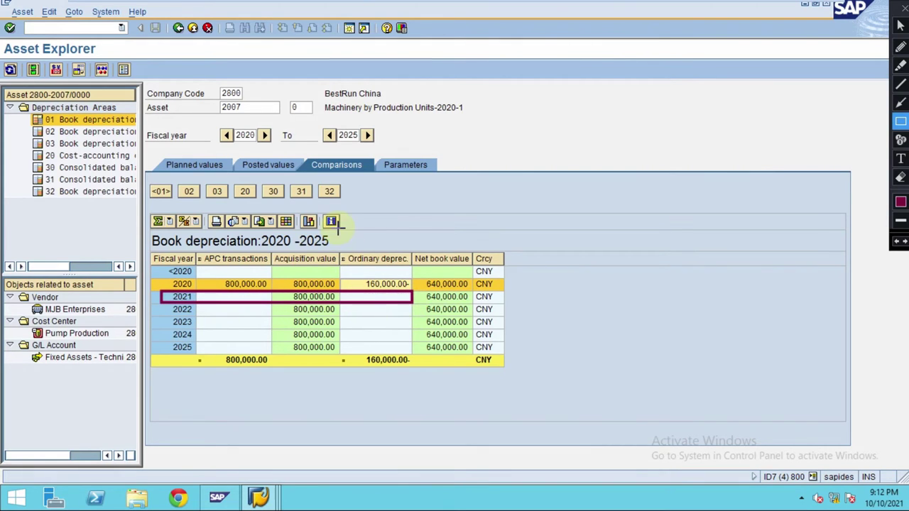
# - Return to Easy Access and select AFAR - Recalculate Values under Fixed Assets > Environment
pyautogui.press('Escape')
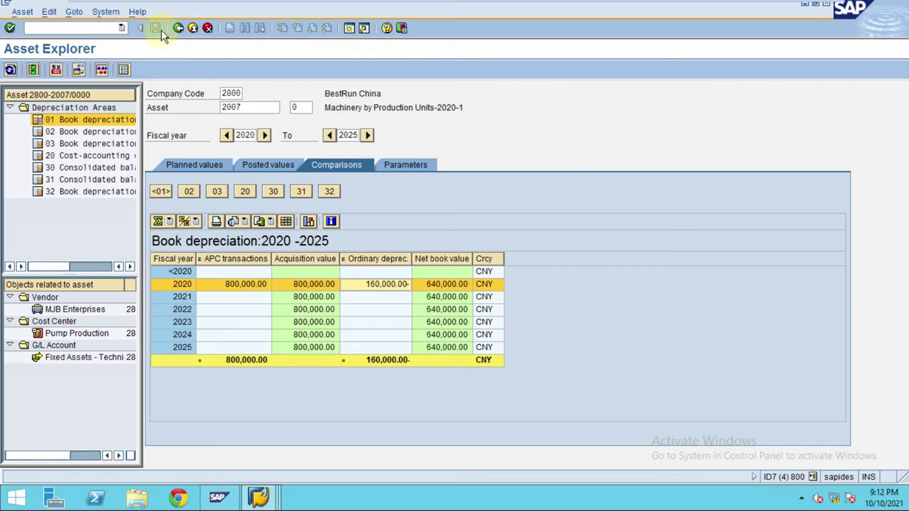
pyautogui.click(177, 30)
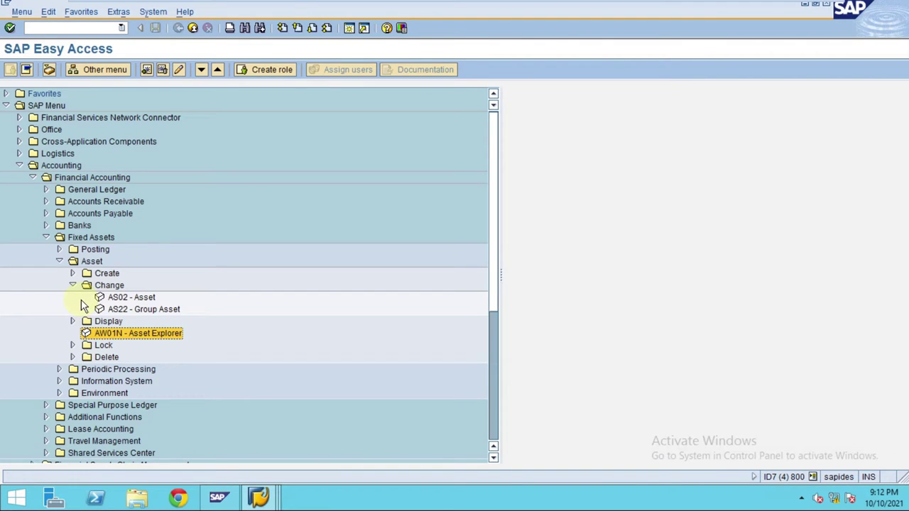
pyautogui.click(59, 262)
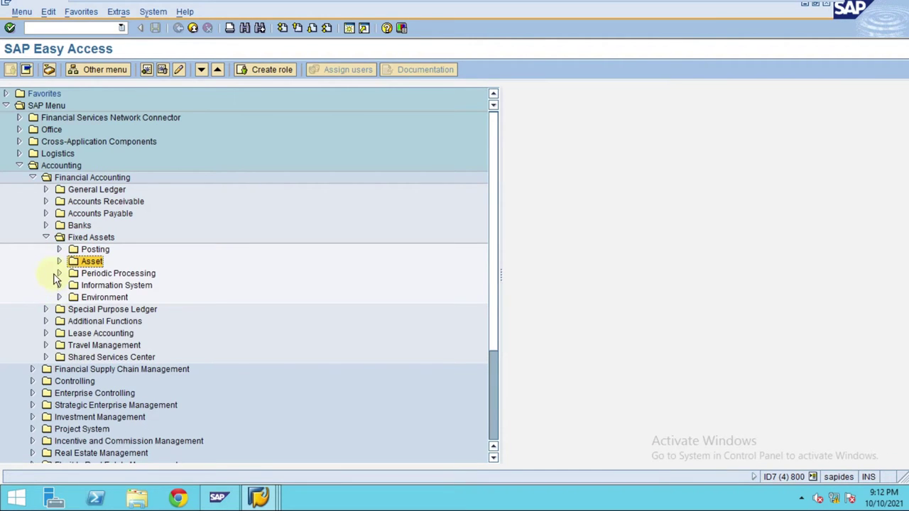
pyautogui.click(59, 274)
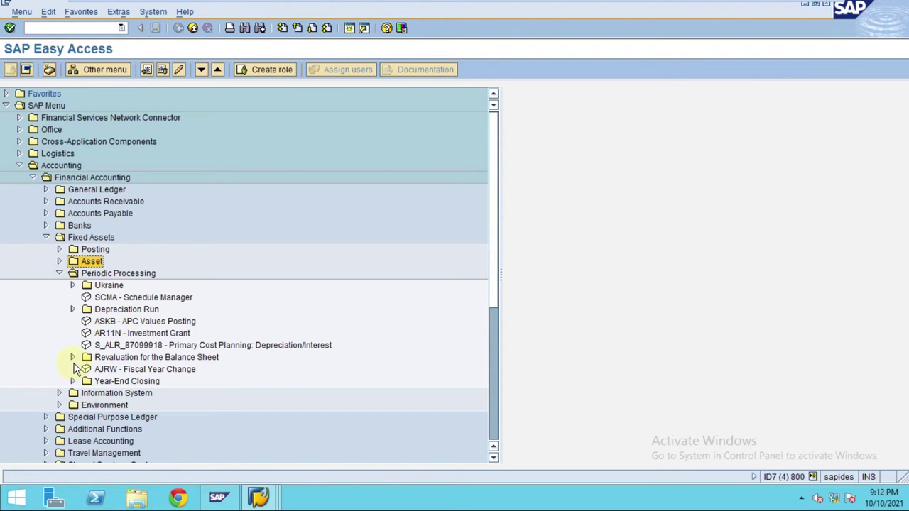
pyautogui.click(60, 403)
pyautogui.click(124, 371)
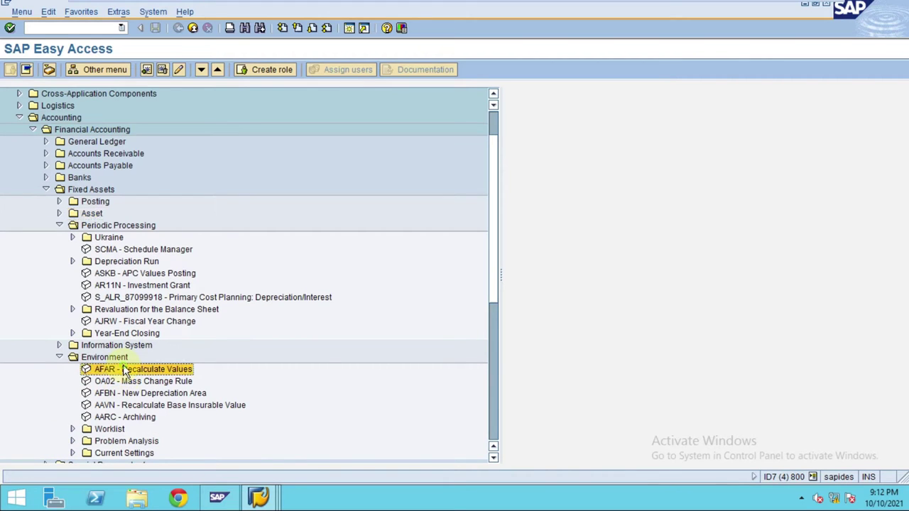
pyautogui.click(59, 225)
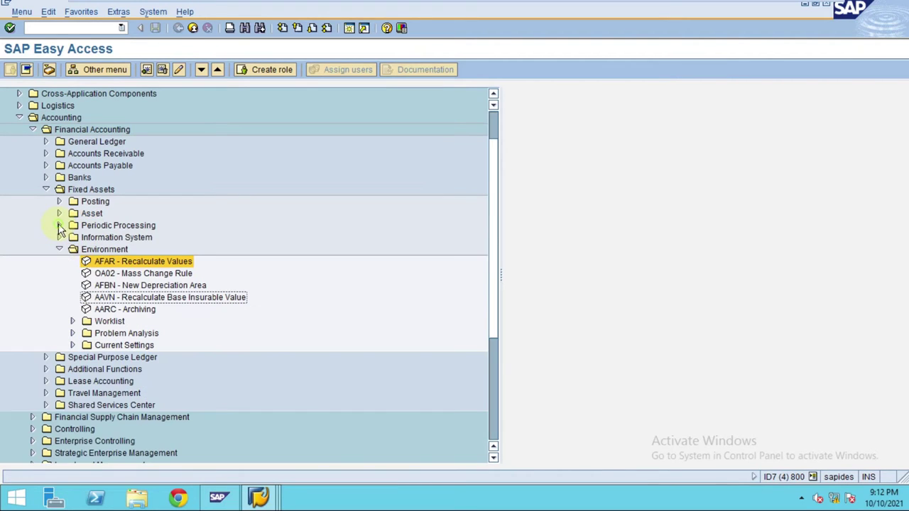
pyautogui.click(116, 250)
pyautogui.click(119, 261)
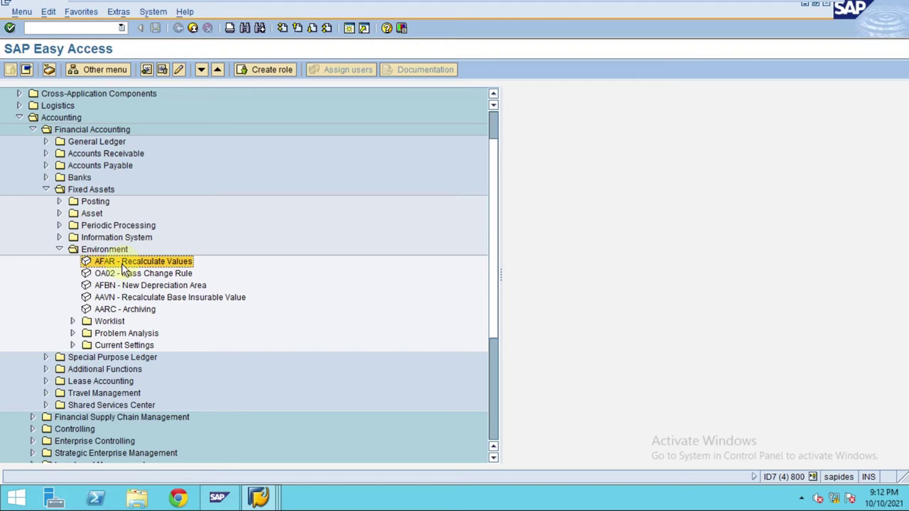
# - Run AFAR as a test run with List assets ticked, confirming online execution
pyautogui.doubleClick(122, 263)
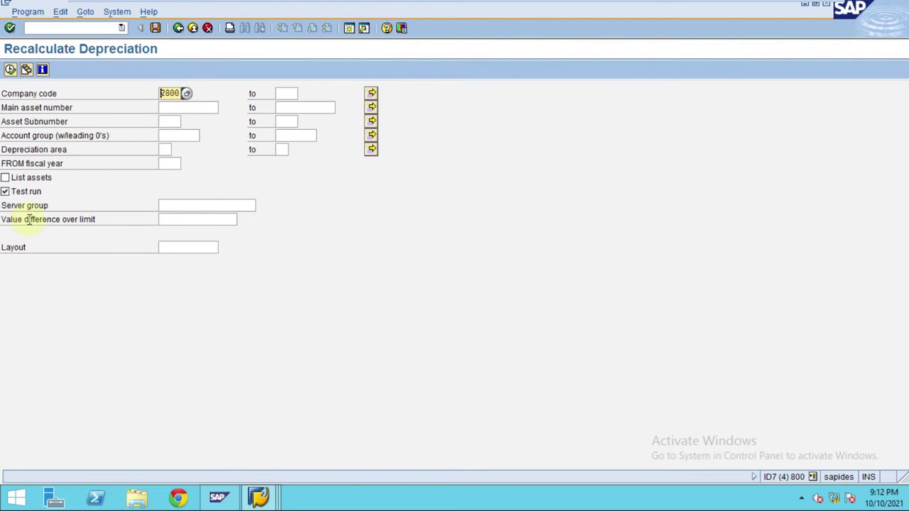
pyautogui.click(15, 178)
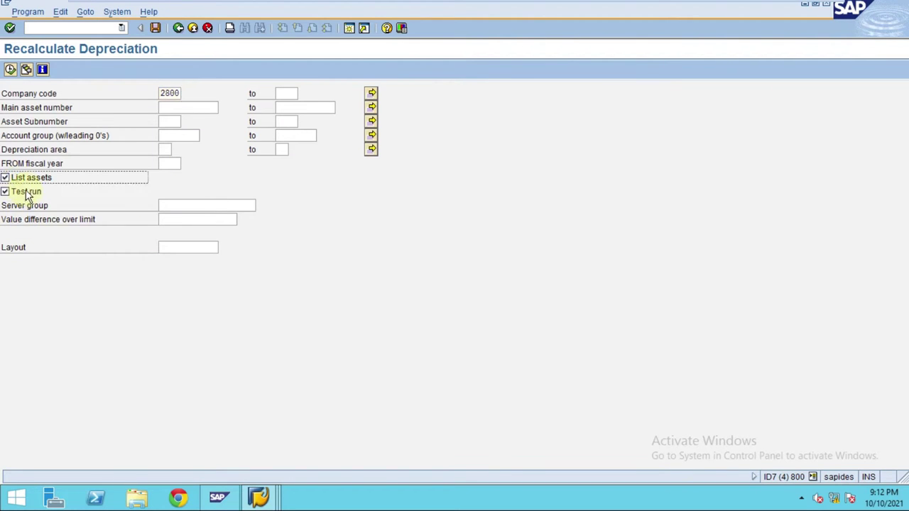
pyautogui.click(11, 70)
pyautogui.click(174, 269)
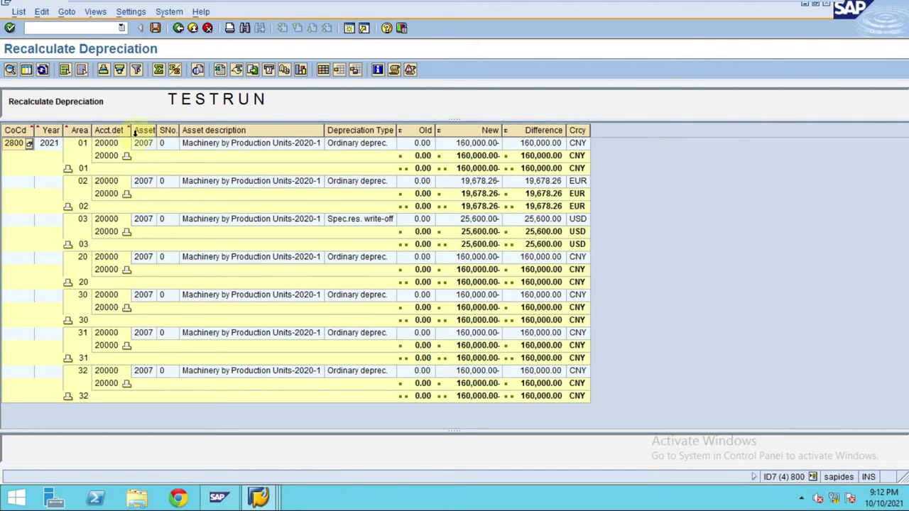
pyautogui.click(489, 144)
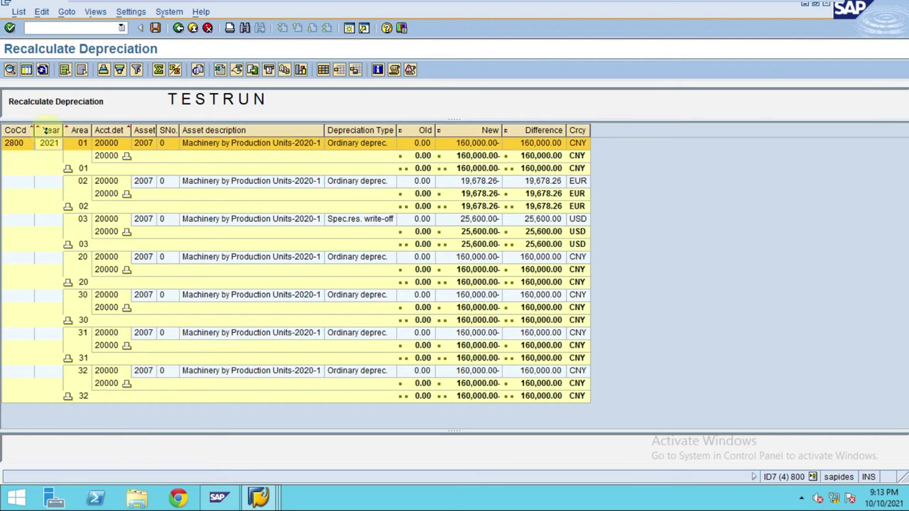
pyautogui.click(423, 130)
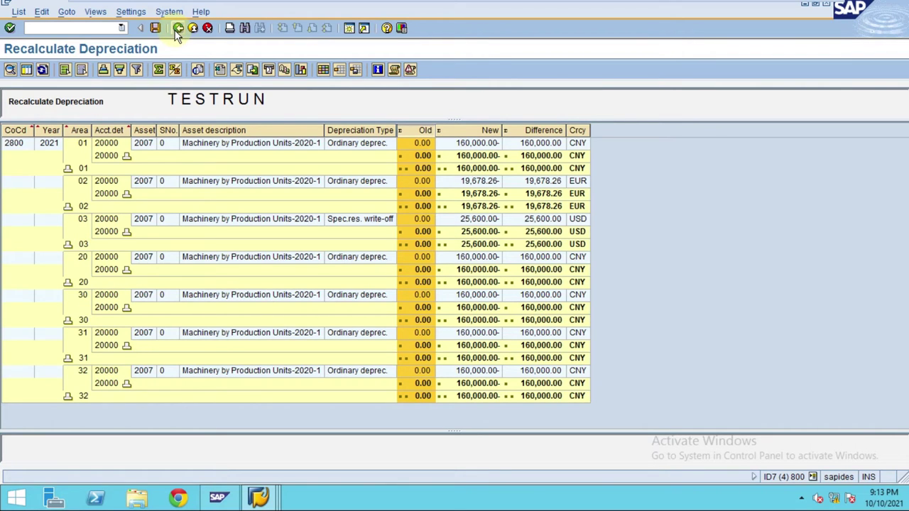
pyautogui.click(474, 145)
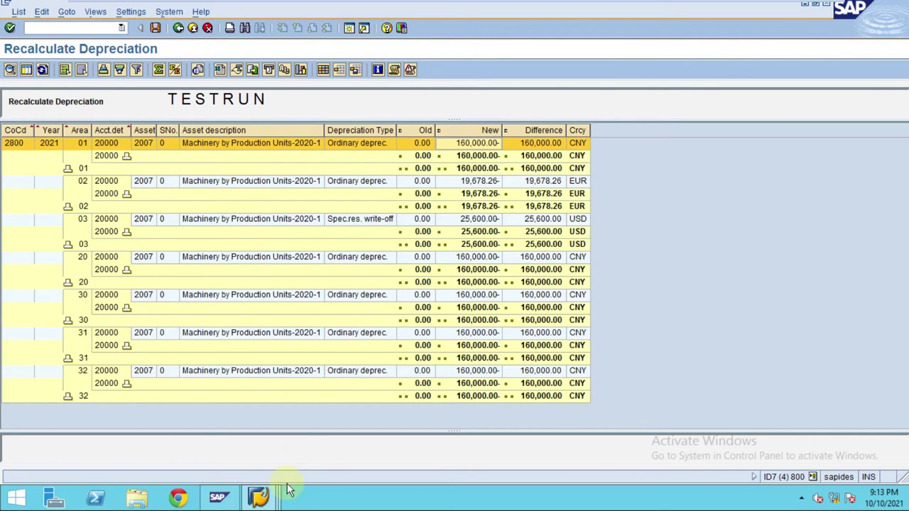
pyautogui.click(260, 499)
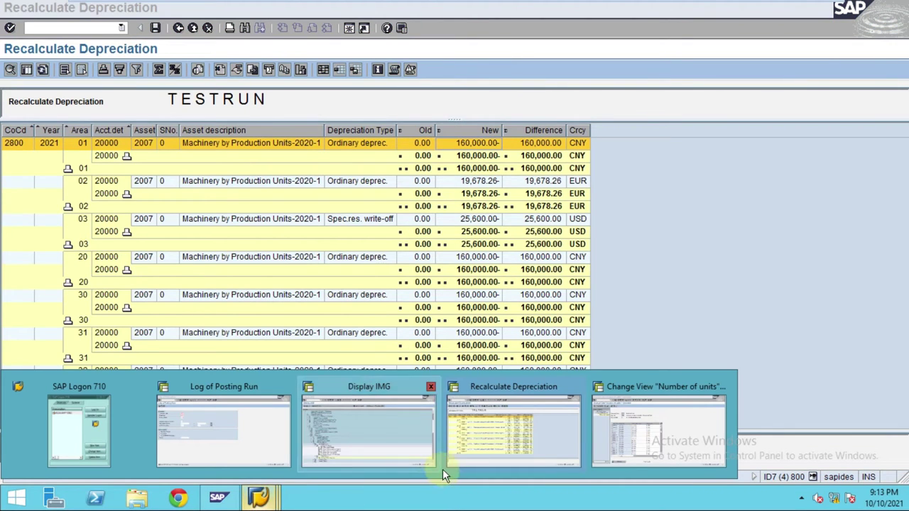
# - Exit the Number of units settings window and start a new SAP session
pyautogui.click(643, 427)
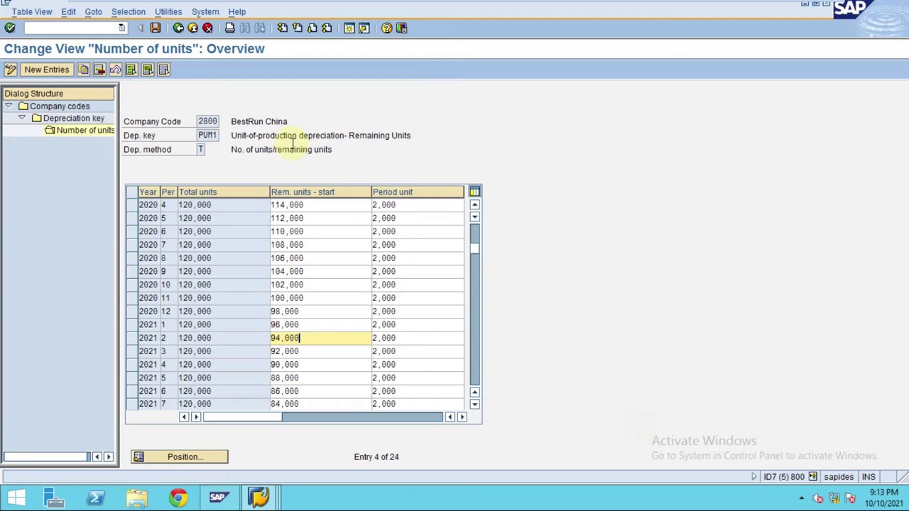
pyautogui.click(195, 30)
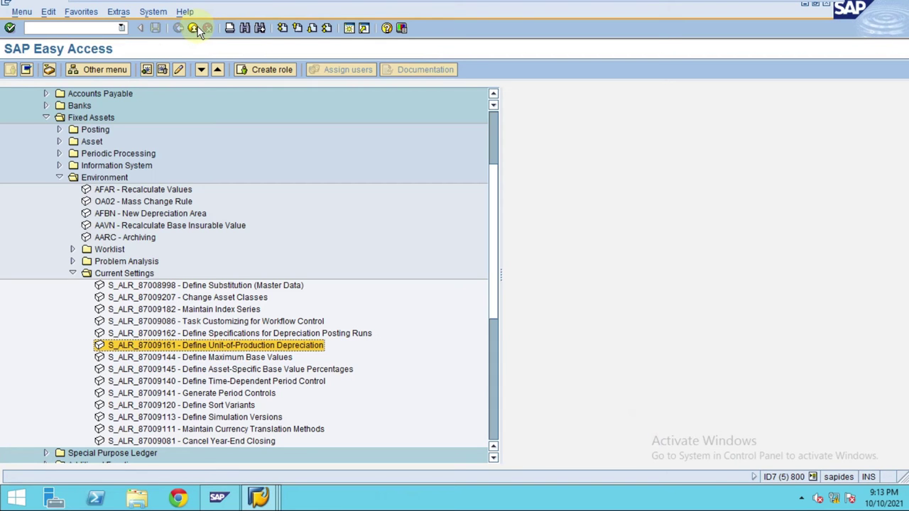
pyautogui.click(194, 30)
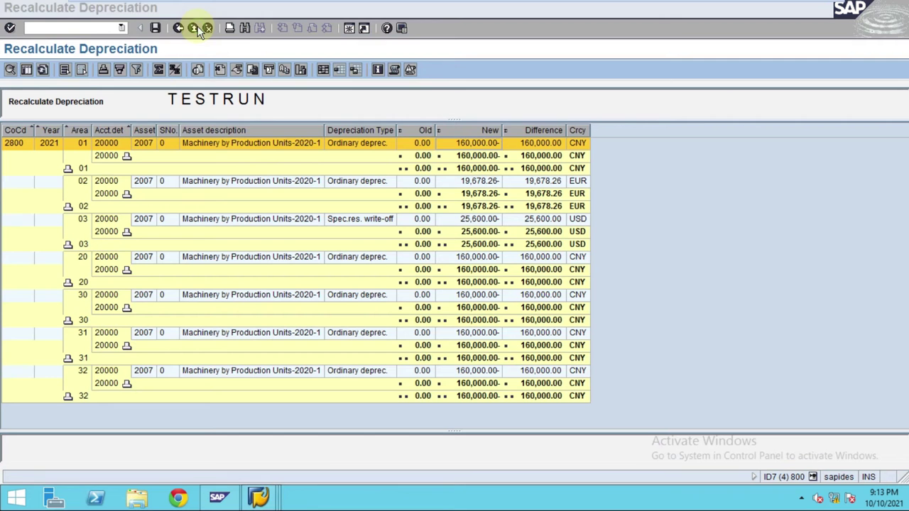
pyautogui.click(348, 28)
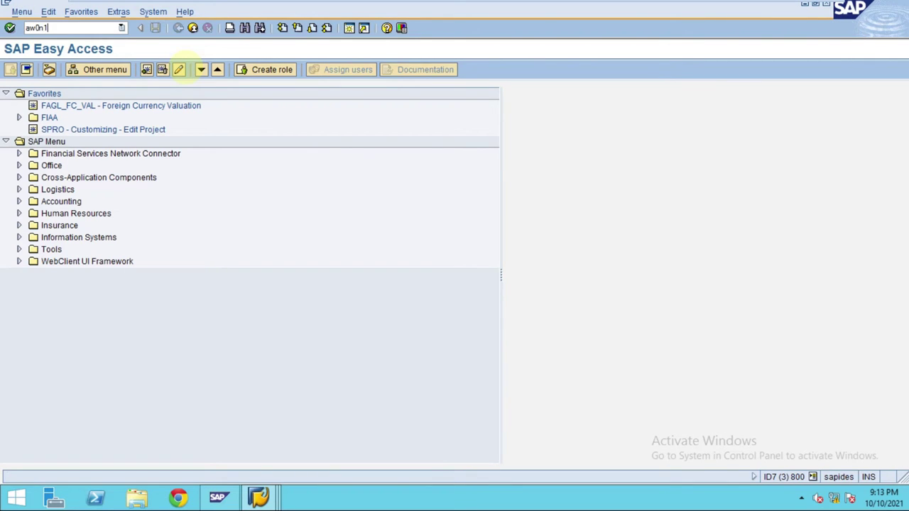
# - Launch Asset Explorer with AW01N for asset 2007 and dismiss the changed-values messages
pyautogui.write('aw0n1')
pyautogui.press('Return')
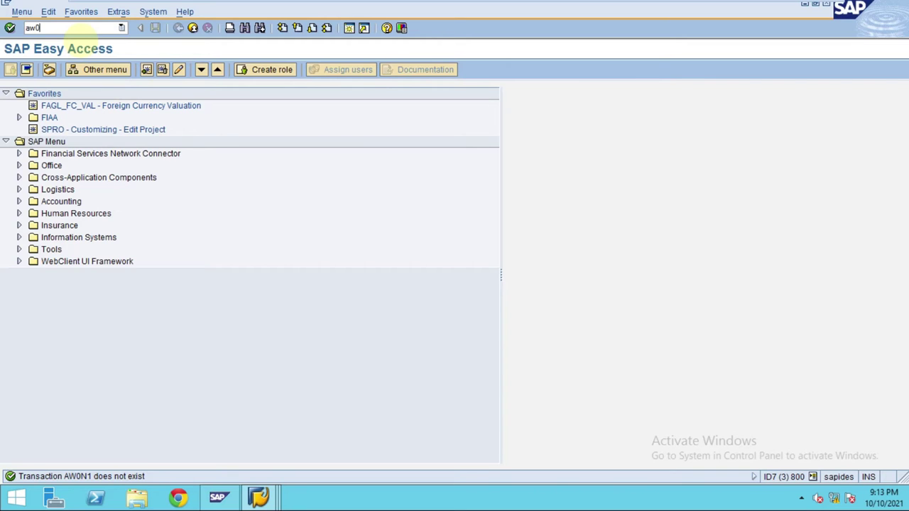
pyautogui.write('aw01n')
pyautogui.press('Return')
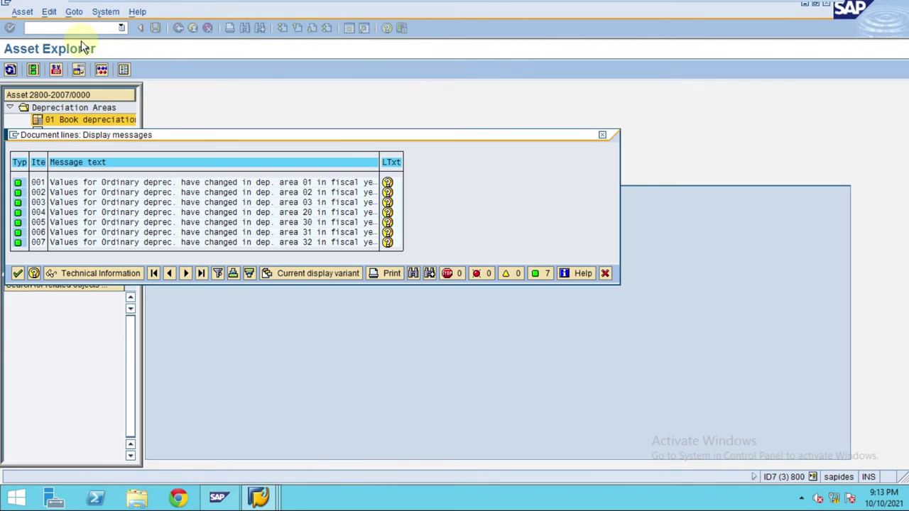
pyautogui.click(17, 273)
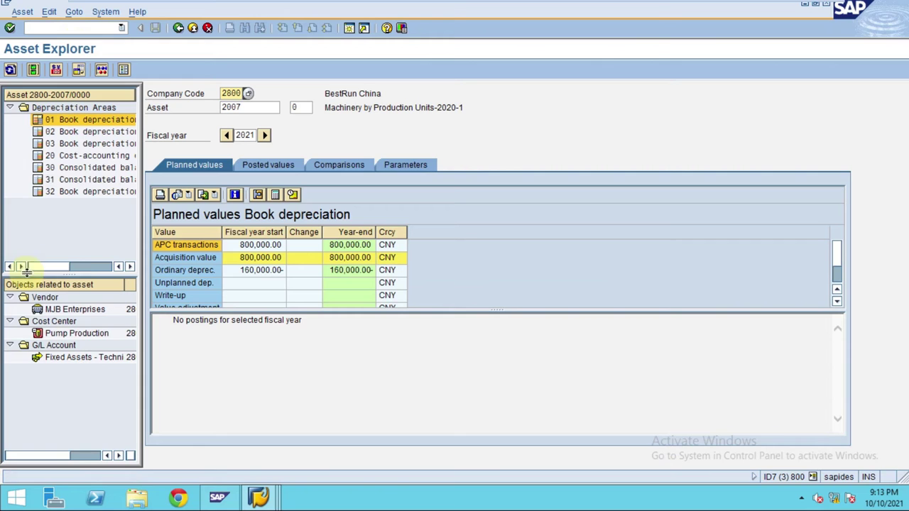
# - Compare asset 2007's book depreciation from fiscal year 2020 and select the 2021 row
pyautogui.click(276, 167)
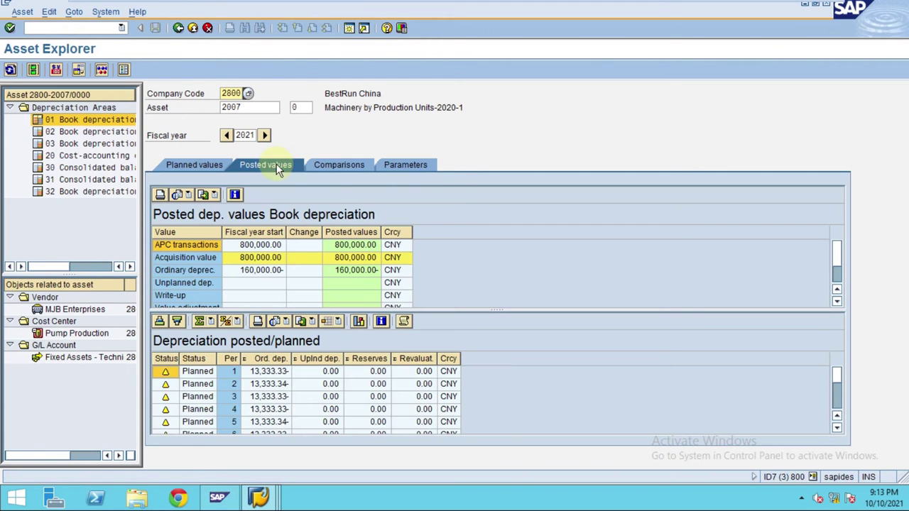
pyautogui.click(359, 164)
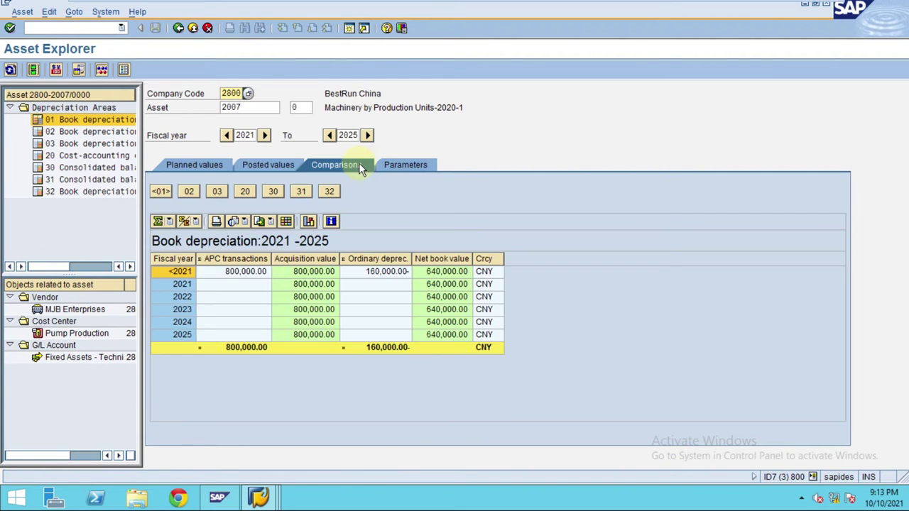
pyautogui.click(224, 135)
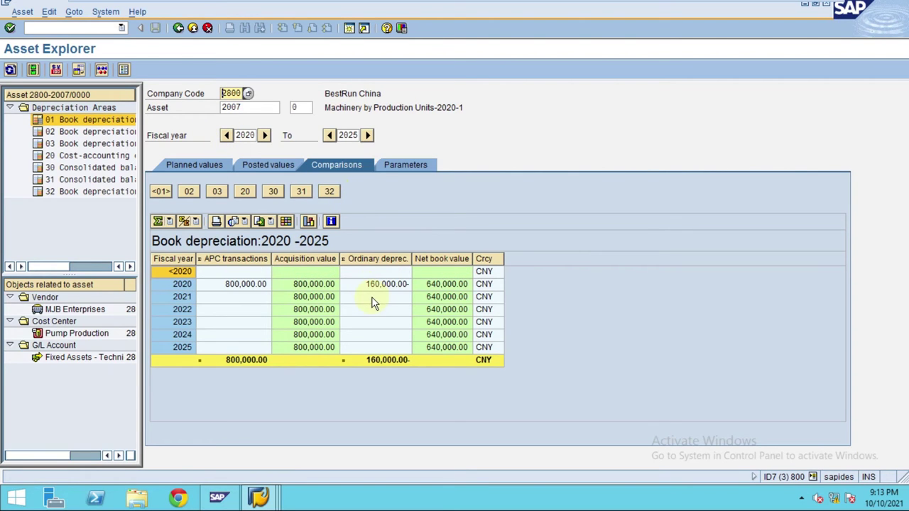
pyautogui.click(350, 300)
pyautogui.click(258, 497)
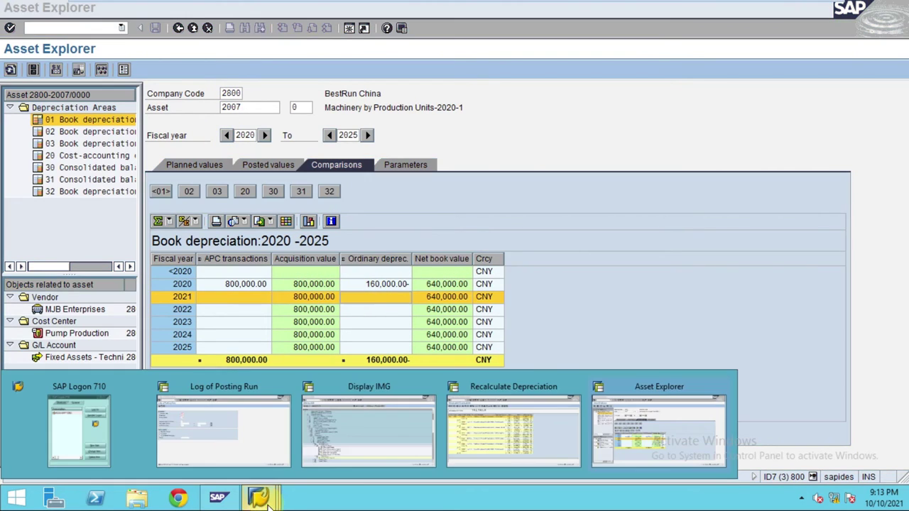
# - Back on the recalculation selection screen, turn off test mode and execute a real update run
pyautogui.click(466, 456)
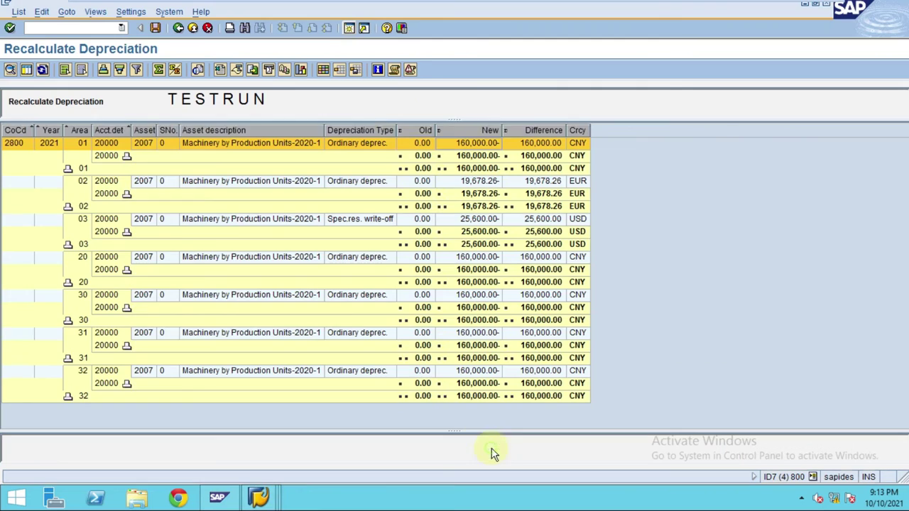
pyautogui.click(179, 30)
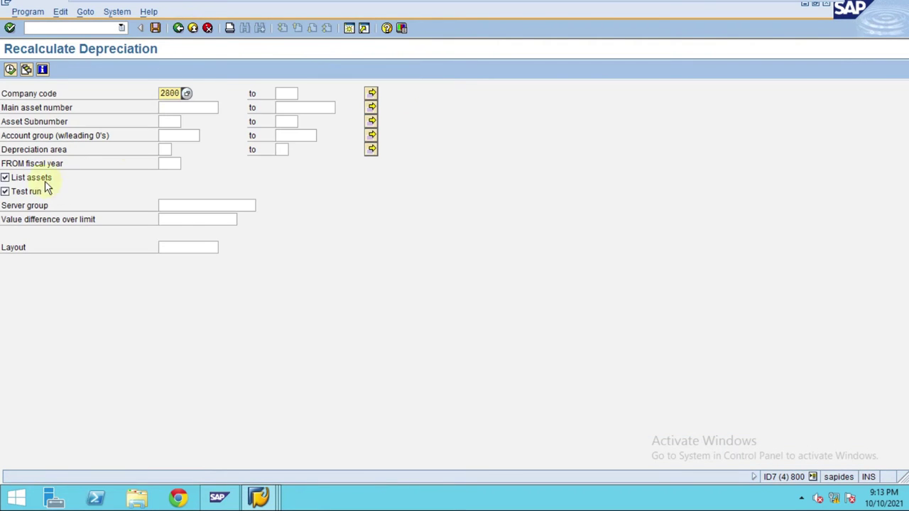
pyautogui.click(20, 193)
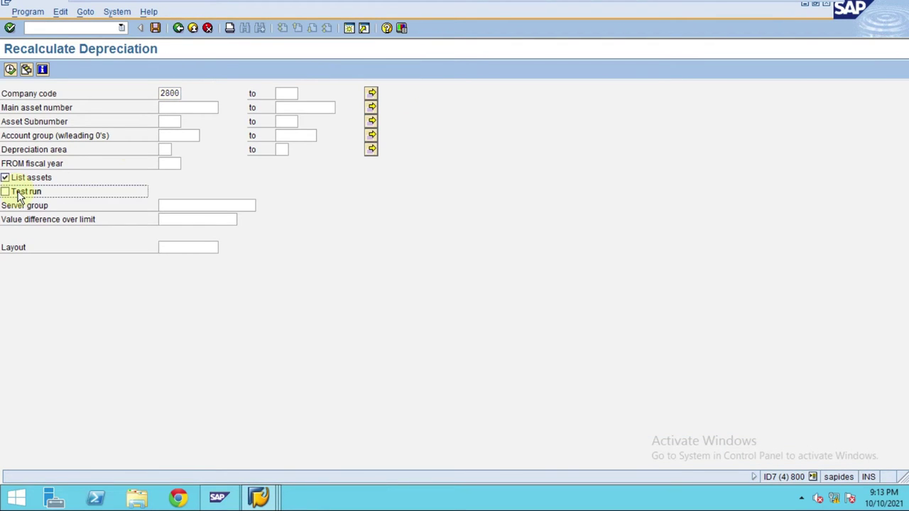
pyautogui.click(10, 69)
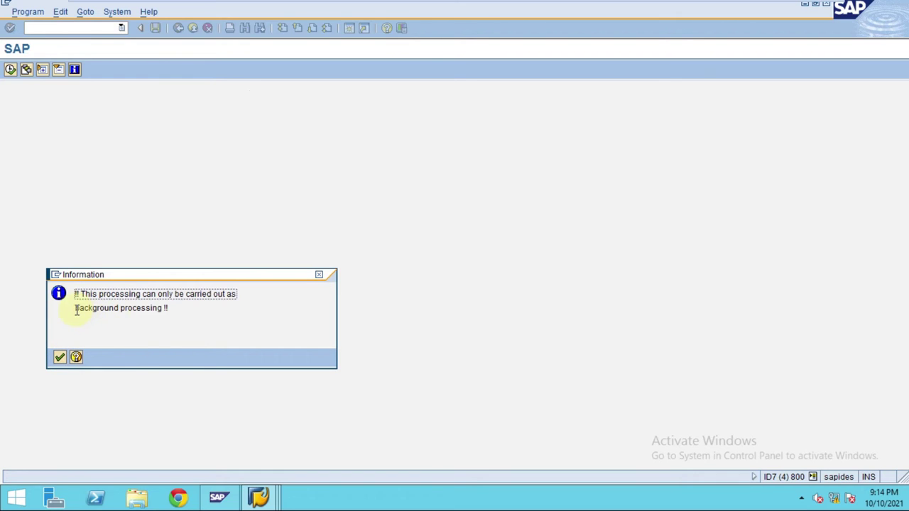
# - Schedule RAAFAR00 for company code 2800 as a background job with immediate start
pyautogui.moveTo(75, 309); pyautogui.dragTo(178, 311)
pyautogui.click(57, 359)
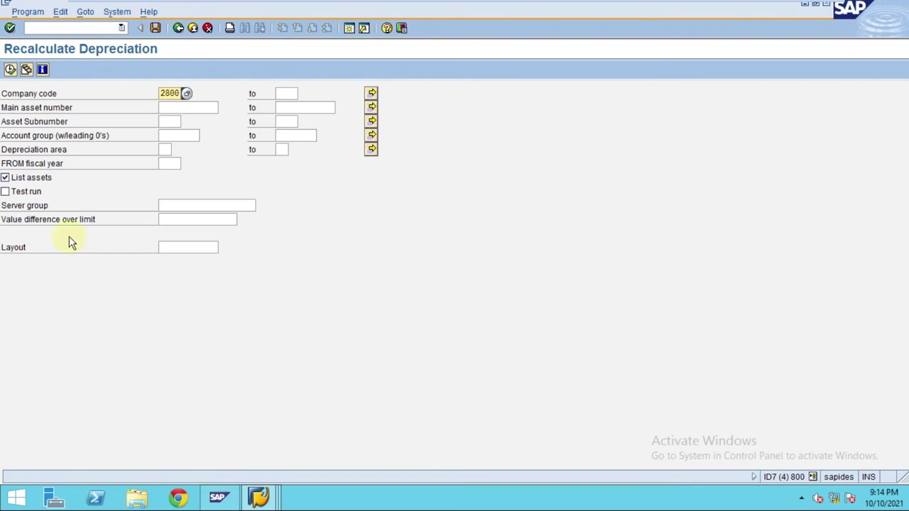
pyautogui.click(25, 12)
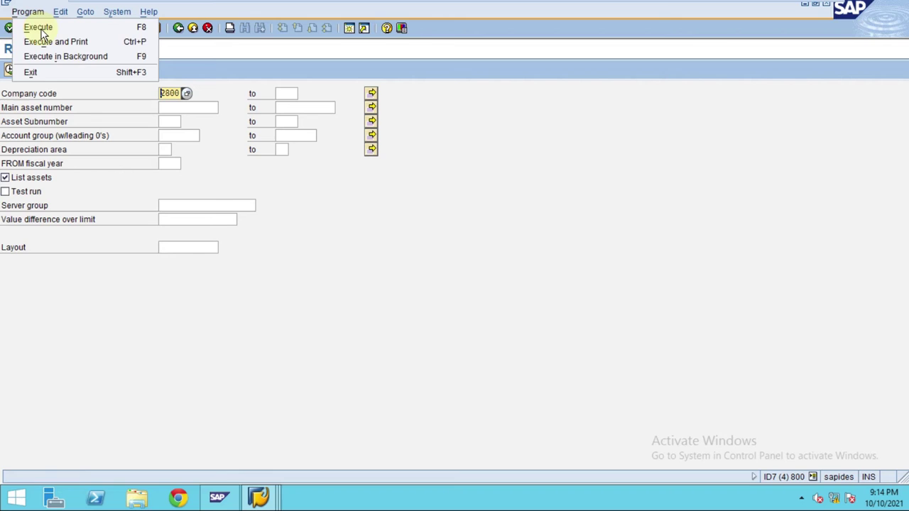
pyautogui.click(43, 56)
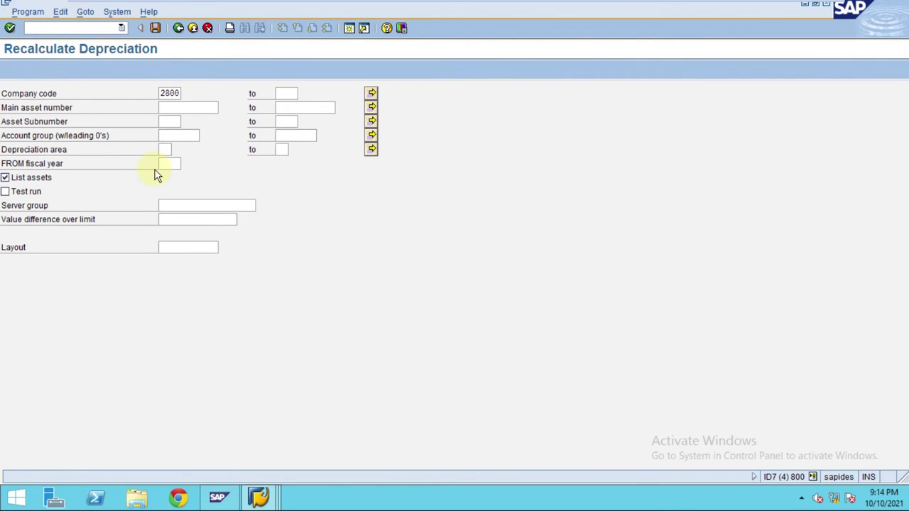
pyautogui.click(14, 275)
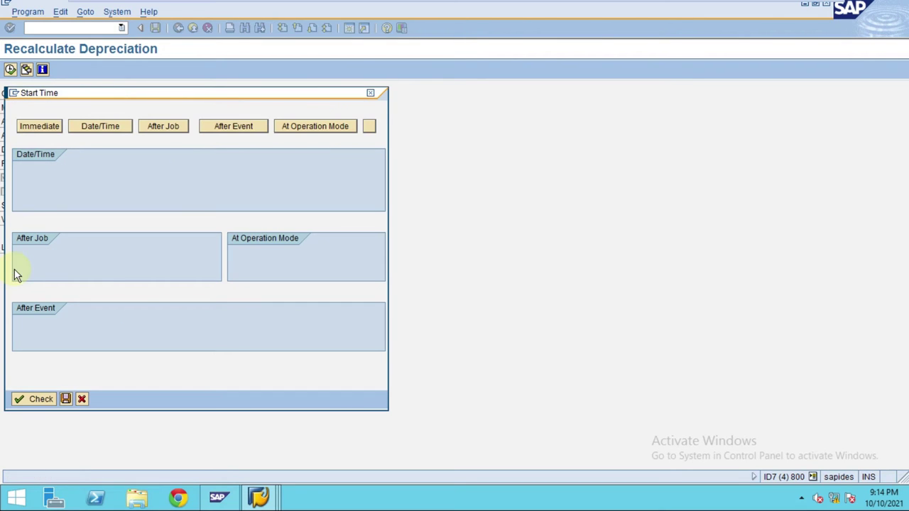
pyautogui.click(39, 127)
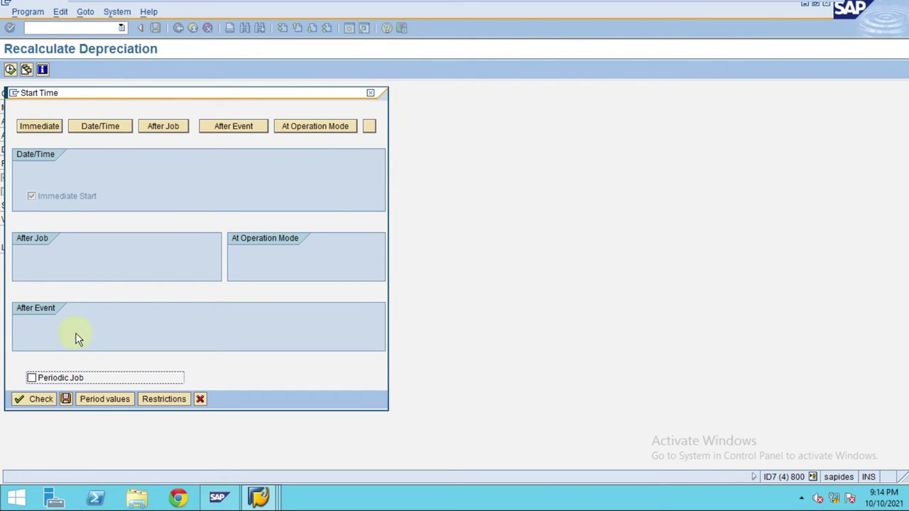
pyautogui.click(66, 396)
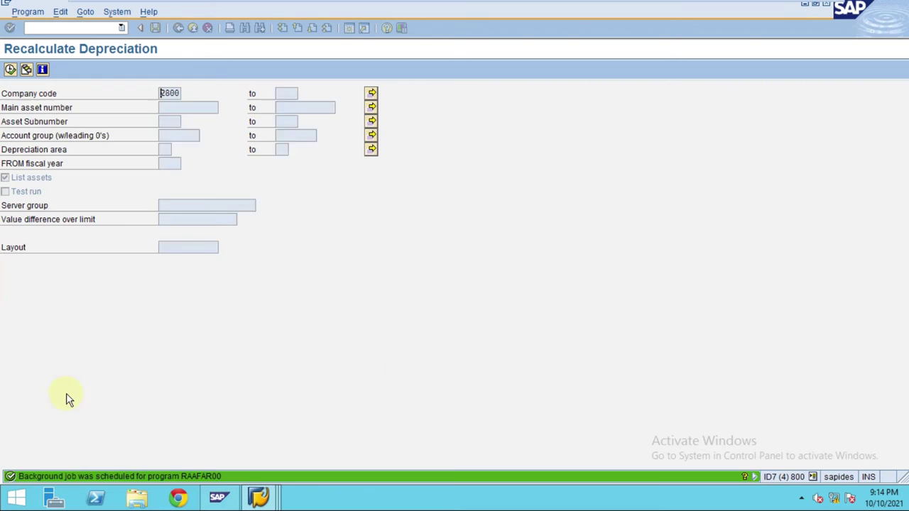
# - Refresh asset 2007 in Asset Explorer, compare fiscal years from 2020, and select the 2021 row
pyautogui.click(259, 497)
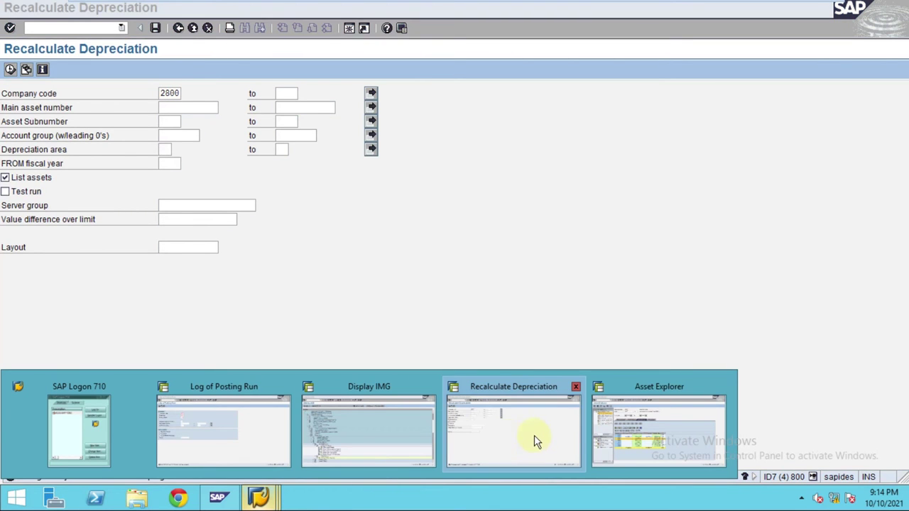
pyautogui.click(635, 431)
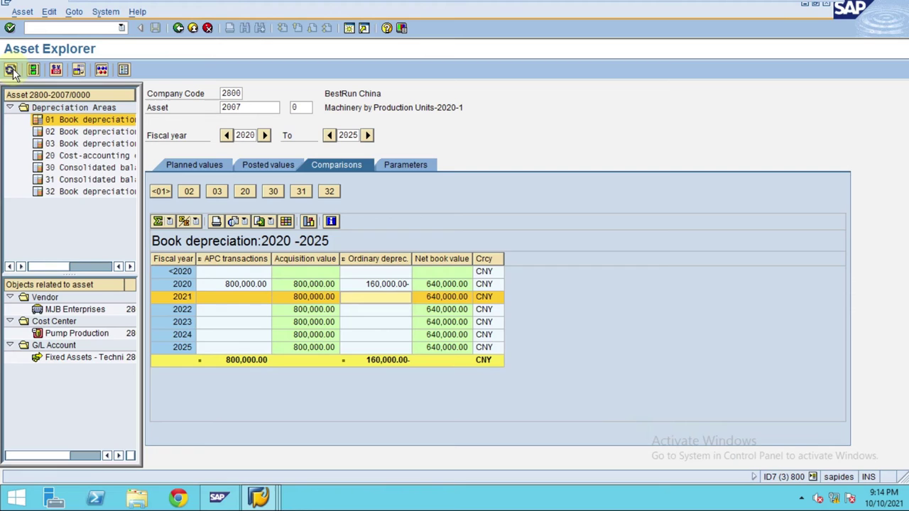
pyautogui.click(12, 71)
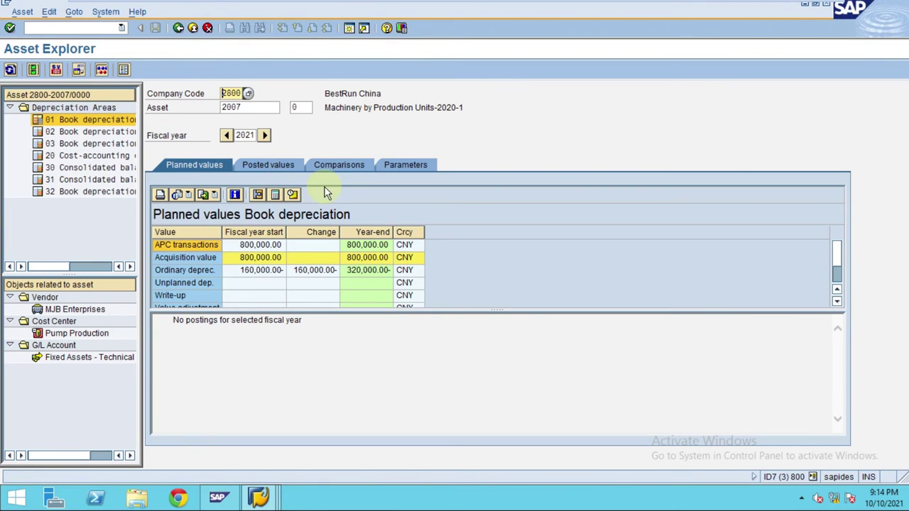
pyautogui.click(341, 164)
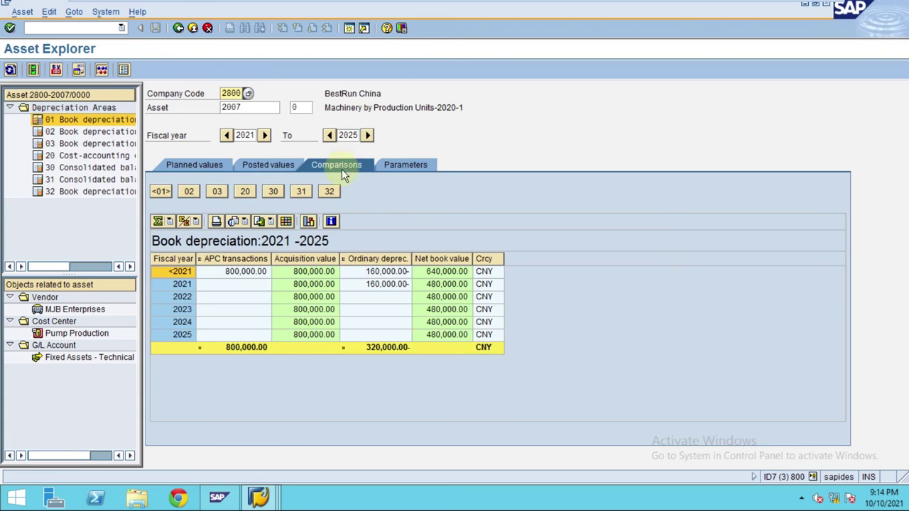
pyautogui.click(226, 135)
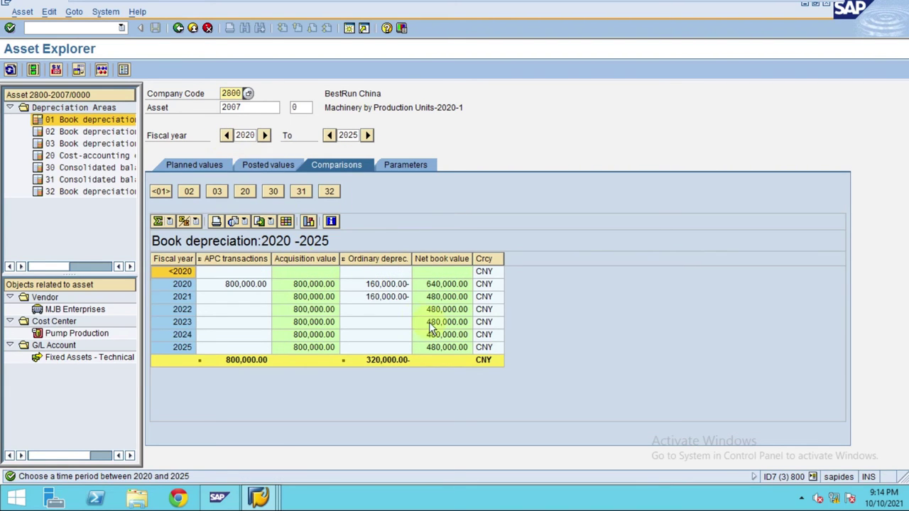
pyautogui.click(390, 301)
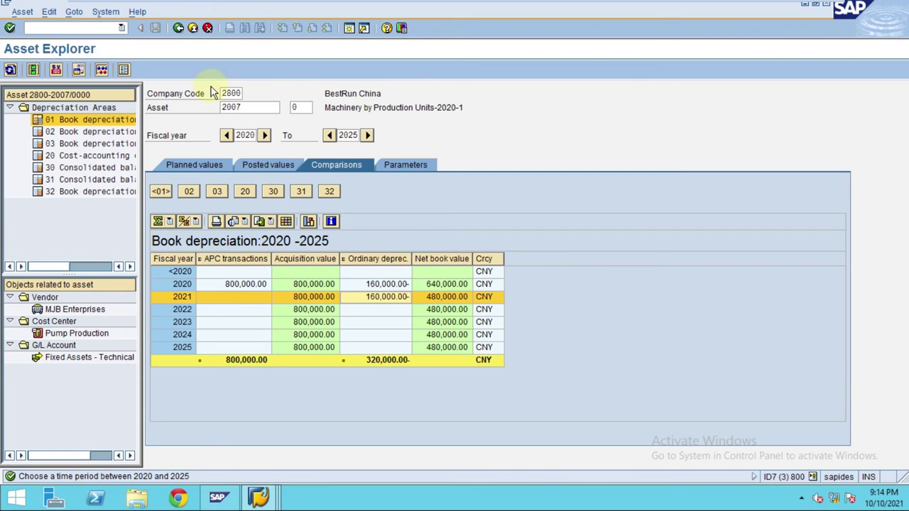
# - Leave Asset Explorer and Recalculate Depreciation, returning both windows to the SAP Easy Access menu
pyautogui.click(178, 29)
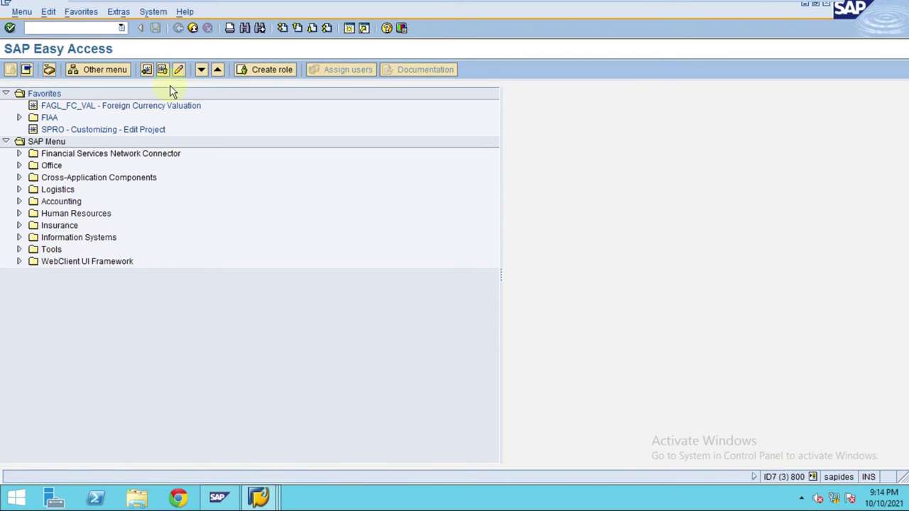
pyautogui.moveTo(260, 500)
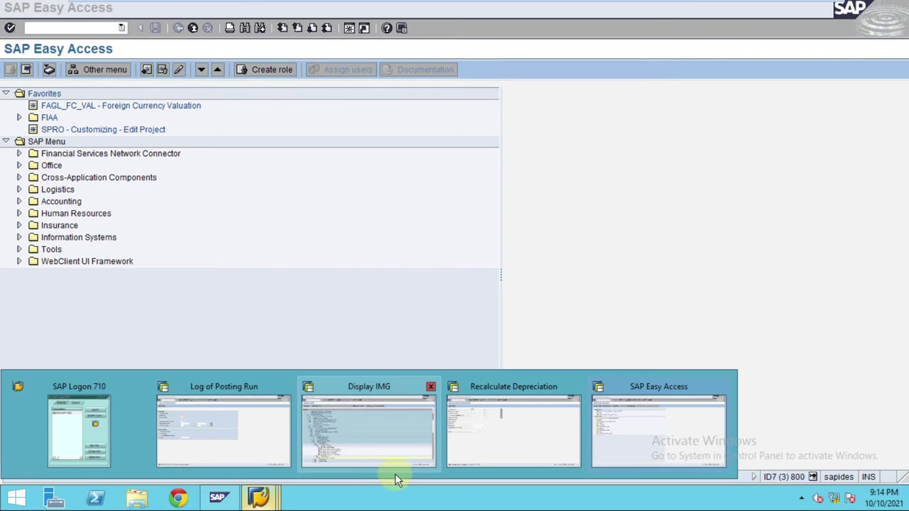
pyautogui.click(488, 433)
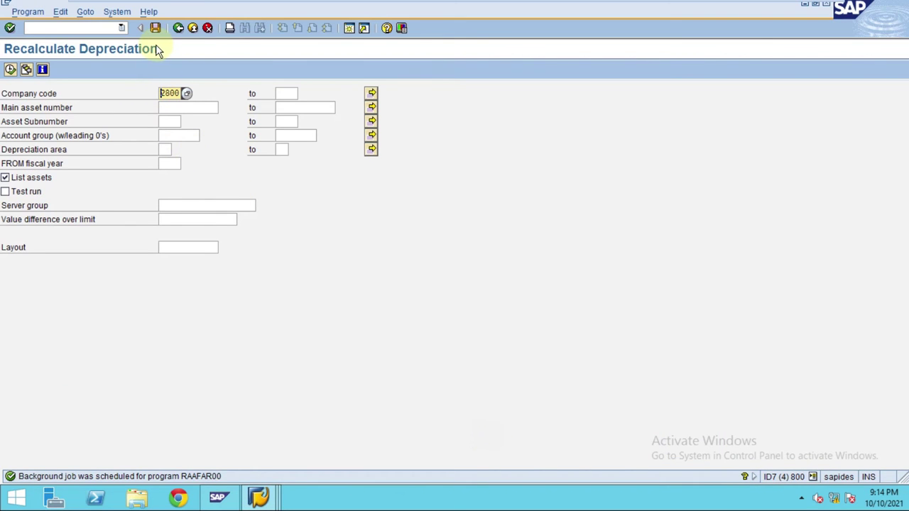
pyautogui.click(178, 28)
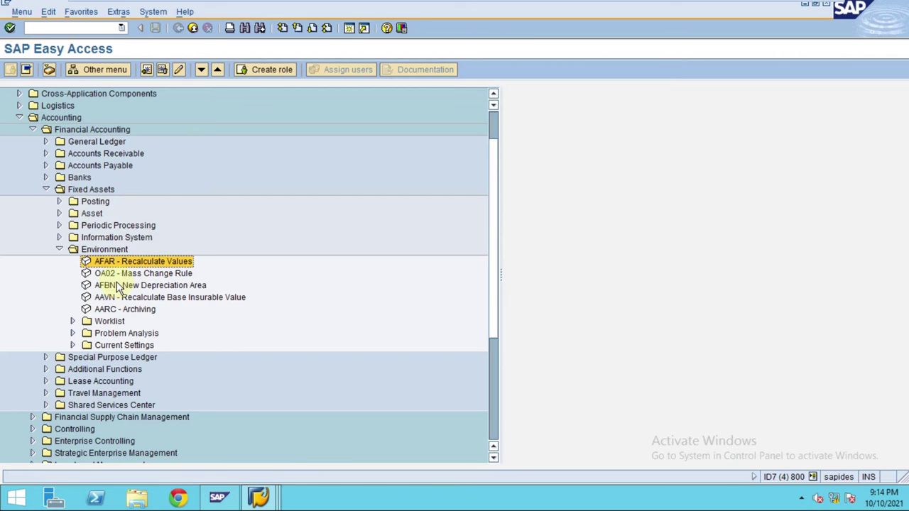
pyautogui.click(104, 249)
pyautogui.click(112, 264)
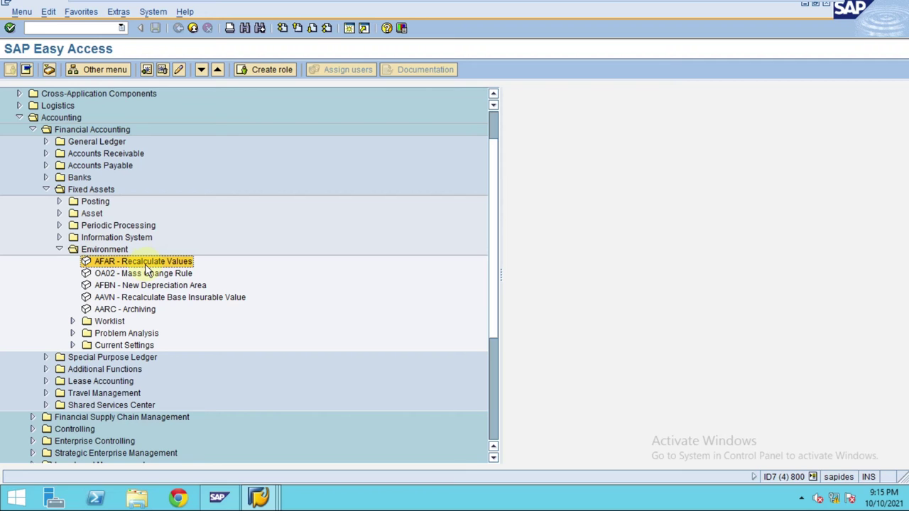
# - In the Easy Access tree, expand Fixed Assets > Asset and launch AW01N Asset Explorer
pyautogui.click(260, 498)
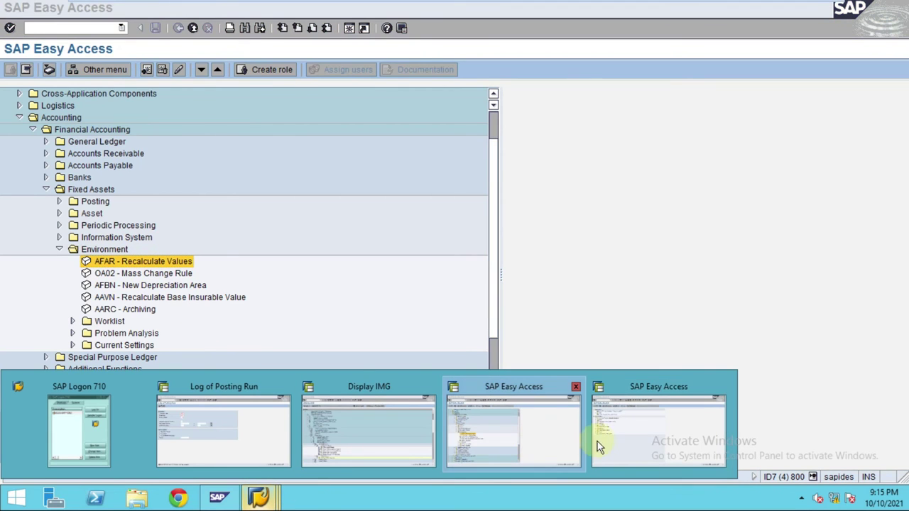
pyautogui.click(625, 442)
pyautogui.click(260, 498)
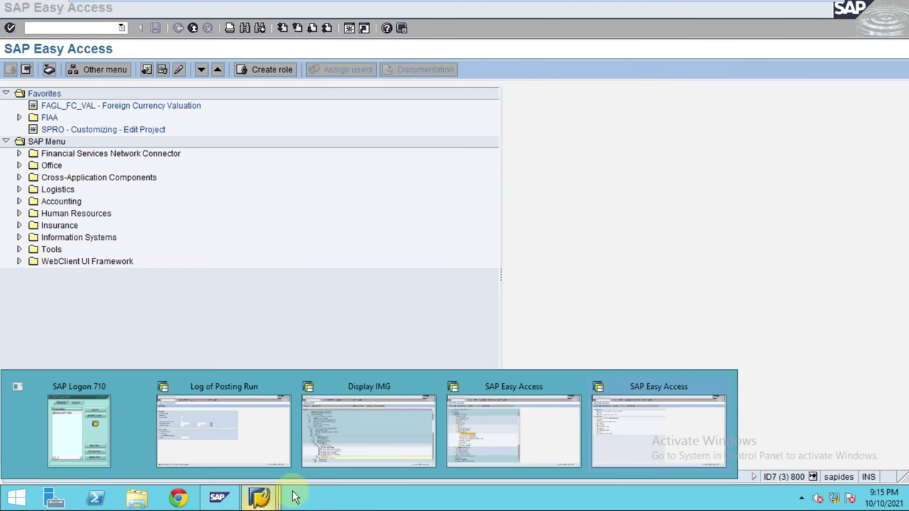
pyautogui.click(487, 428)
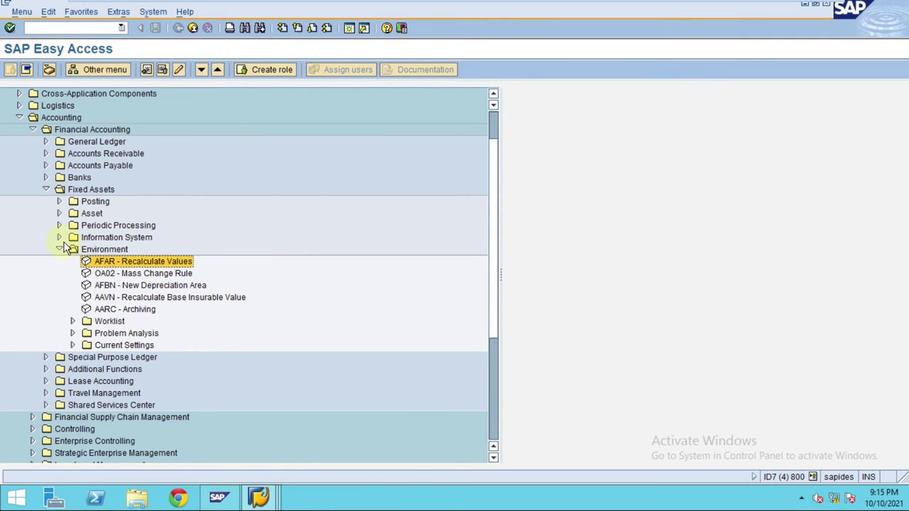
pyautogui.click(59, 215)
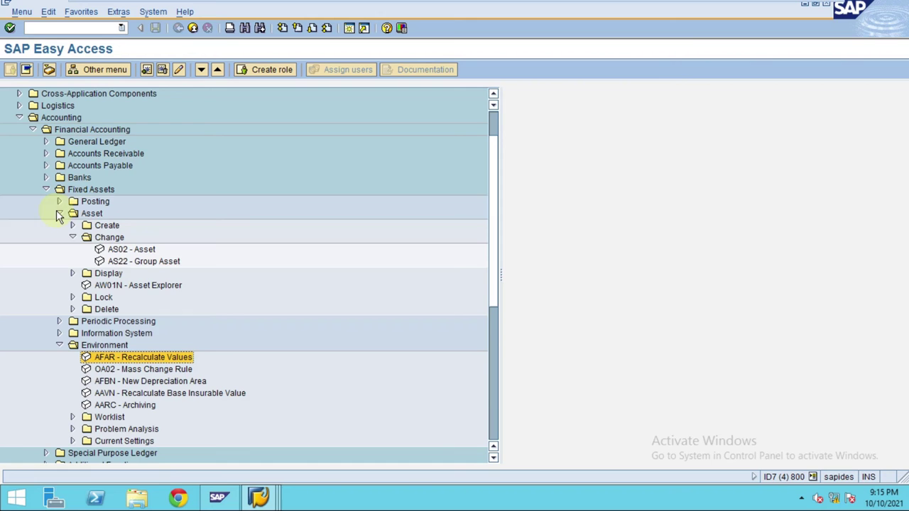
pyautogui.doubleClick(106, 287)
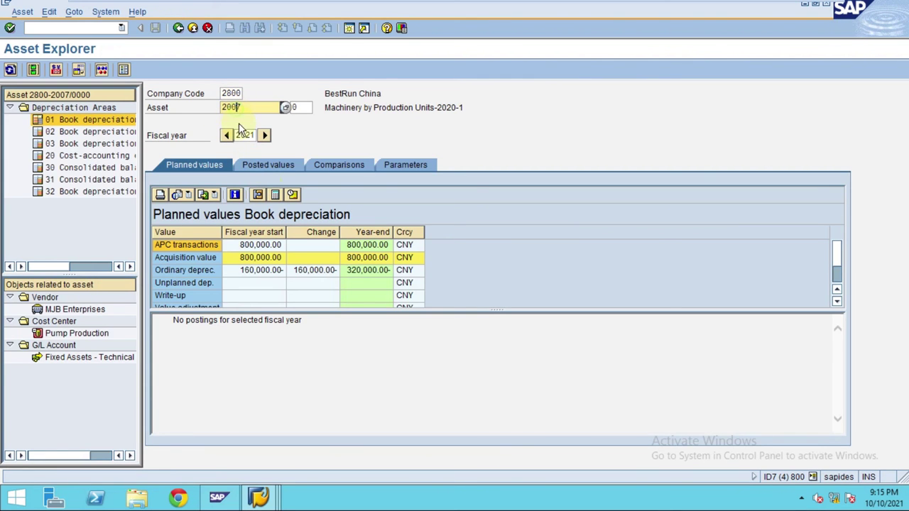
# - Show asset 2007's posted 2021 values and review periods 1–4 of planned depreciation (13,333.33 each)
pyautogui.click(262, 163)
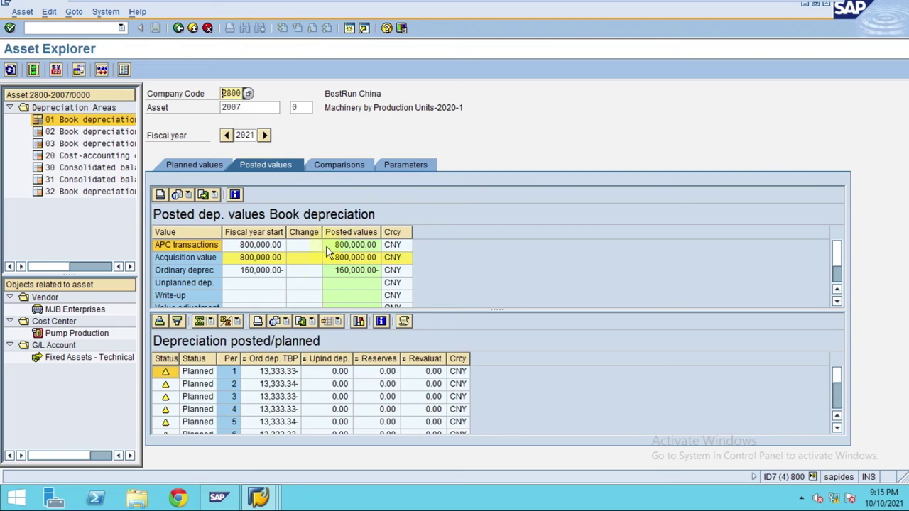
pyautogui.click(274, 377)
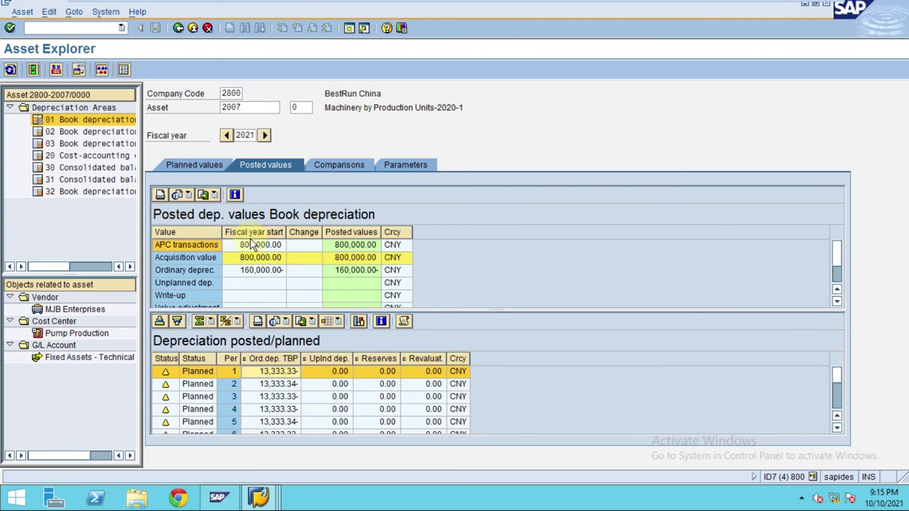
pyautogui.click(277, 384)
pyautogui.click(281, 396)
pyautogui.click(283, 409)
pyautogui.scroll(-3, 357, 384)
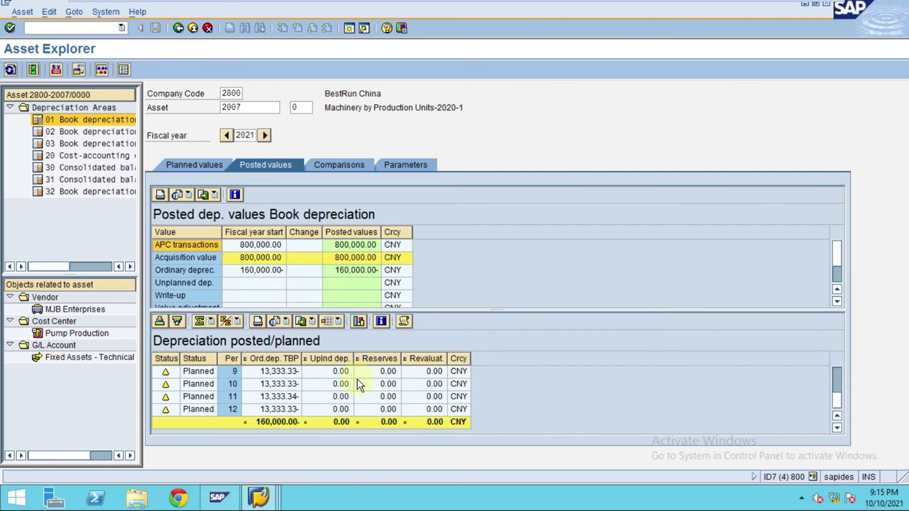
pyautogui.scroll(3, 277, 399)
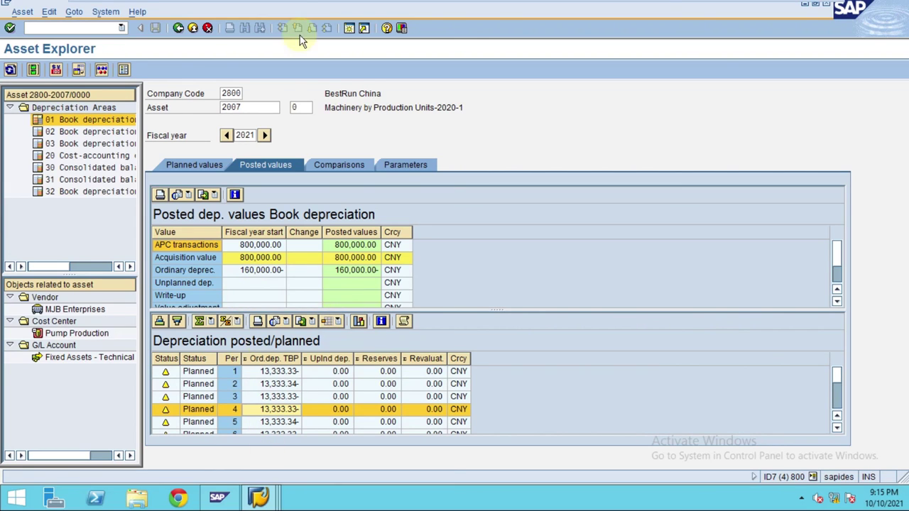
pyautogui.moveTo(323, 2)
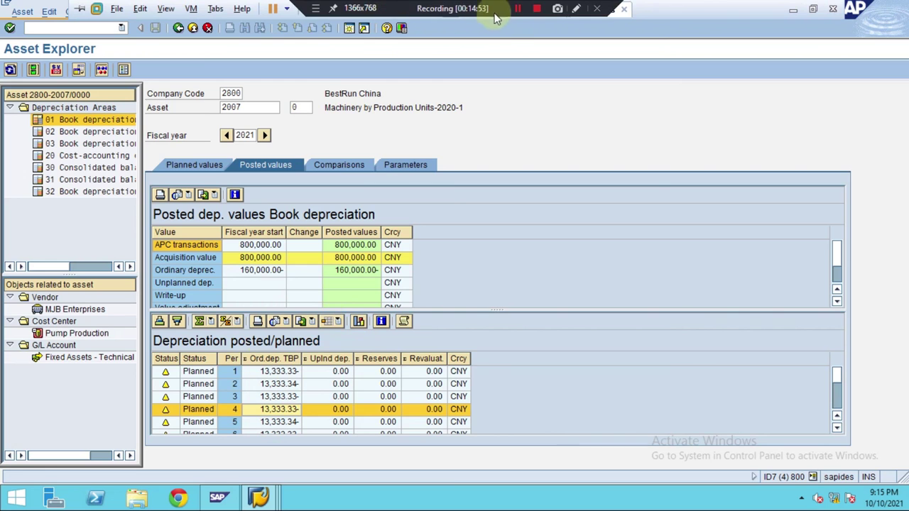
pyautogui.click(450, 10)
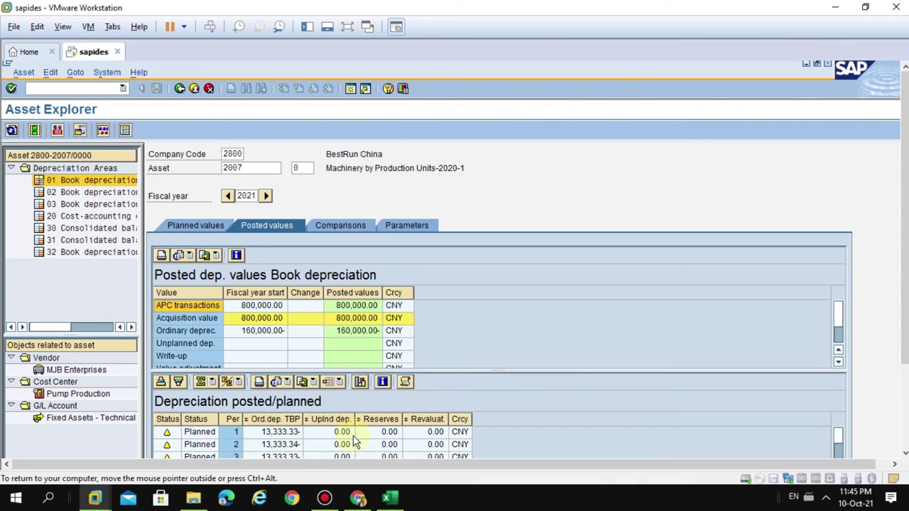
# - Paste the C9 reference into Per Month Units cells I15:I20 on the PRD Units sheet
pyautogui.click(390, 495)
pyautogui.scroll(4, 520, 294)
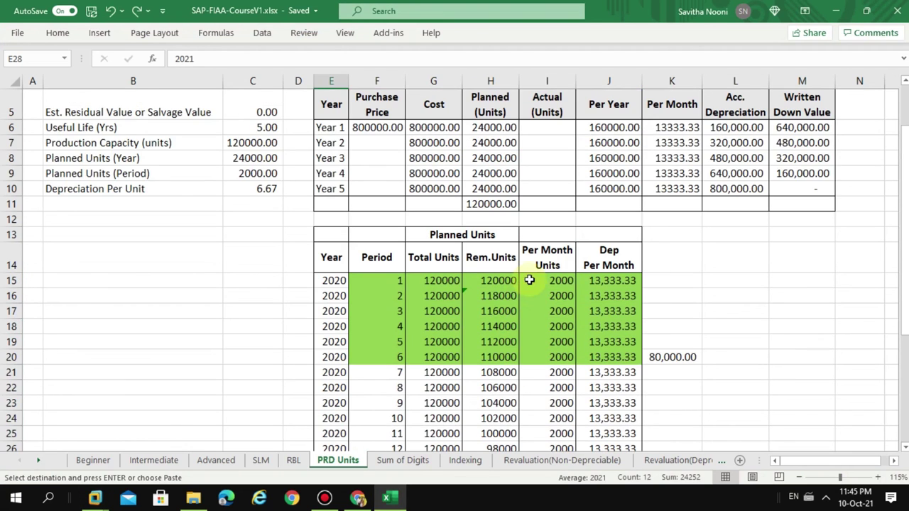
pyautogui.moveTo(550, 279); pyautogui.dragTo(557, 355)
pyautogui.hotkey('ctrl', 'v')
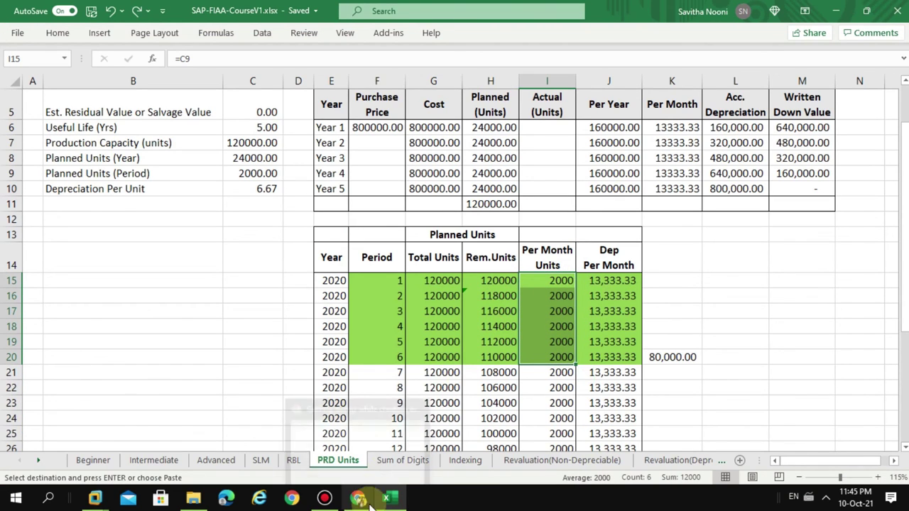
# - Compare asset 2007's fiscal years and select 2021: 160,000.00 depreciation, net book value 480,000.00
pyautogui.moveTo(99, 501)
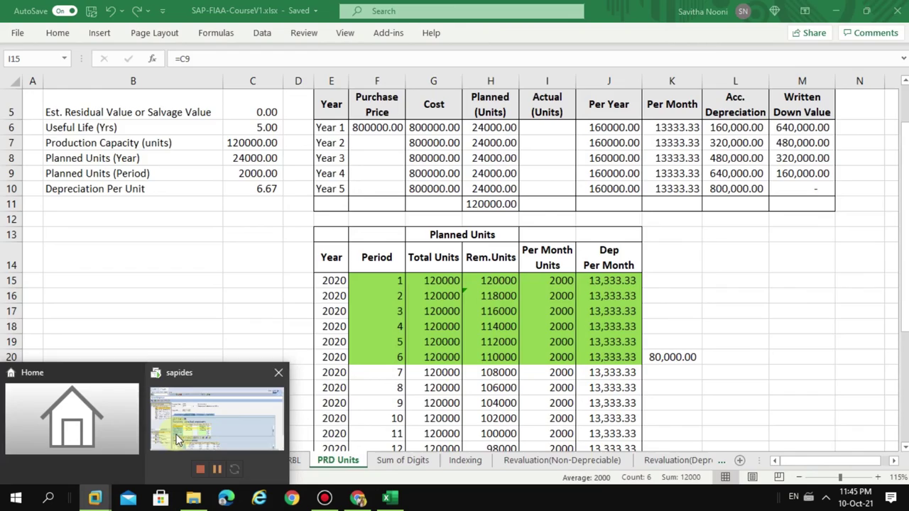
pyautogui.click(177, 439)
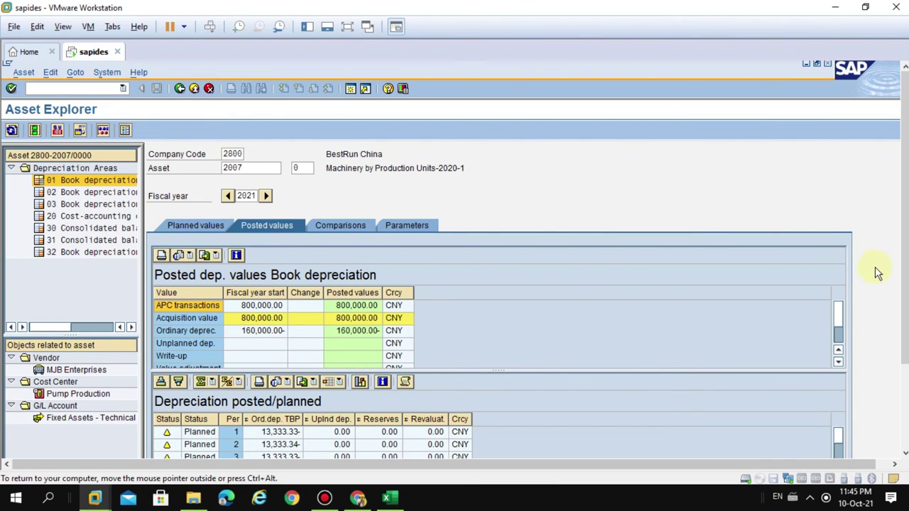
pyautogui.moveTo(902, 261); pyautogui.dragTo(905, 307)
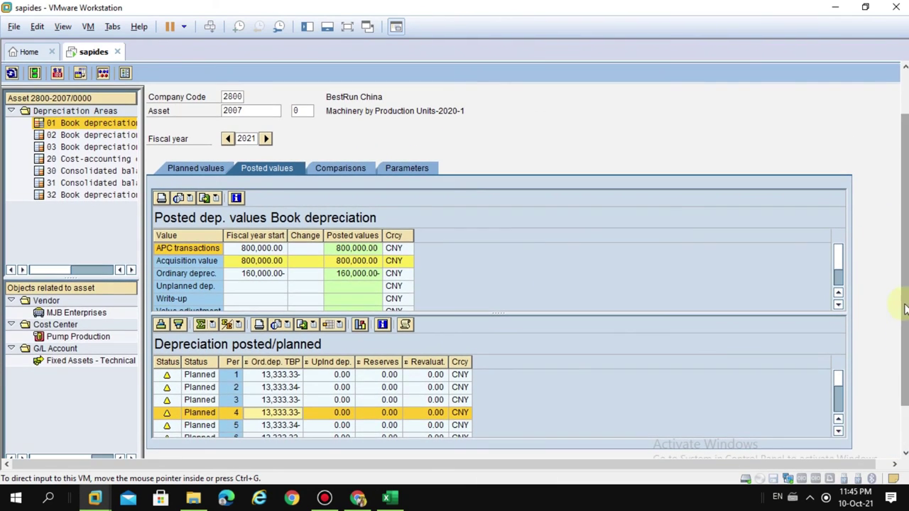
pyautogui.click(328, 170)
pyautogui.click(383, 290)
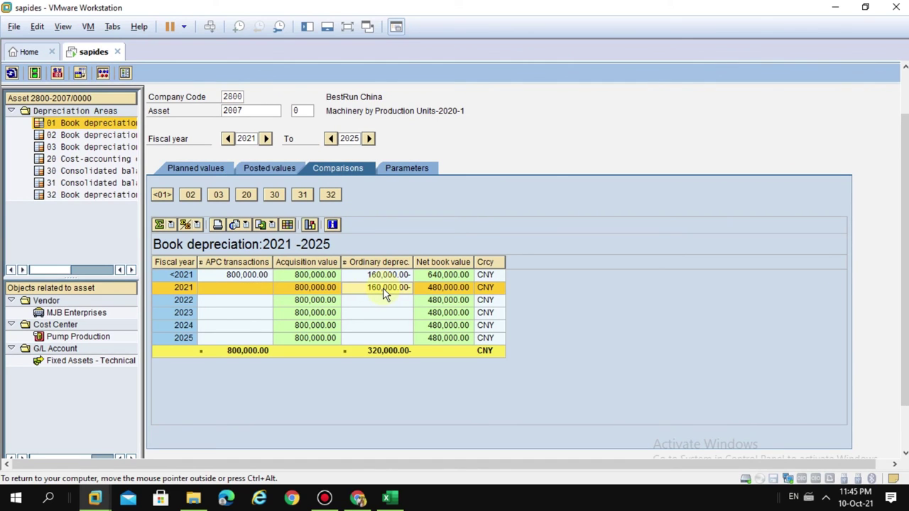